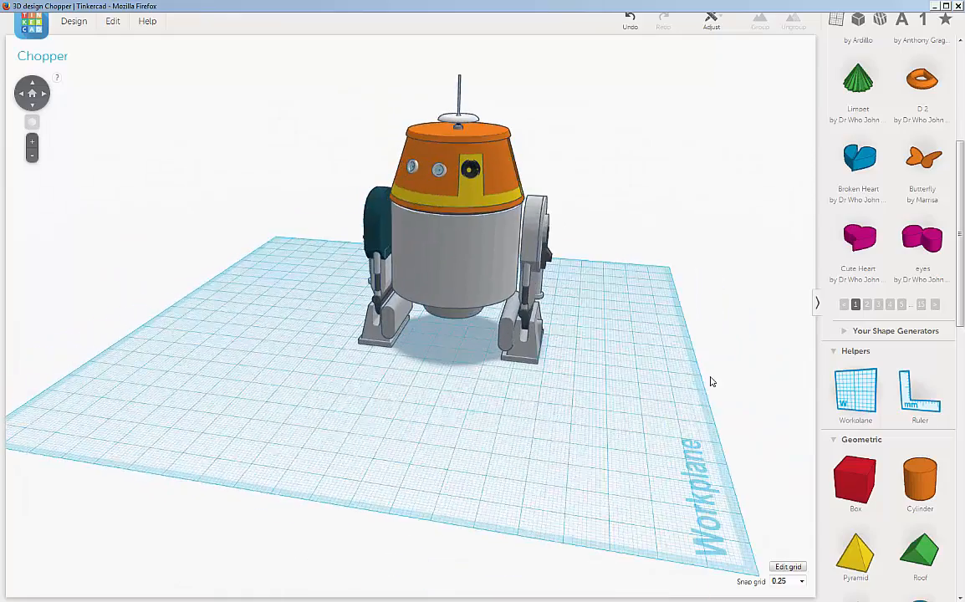
Place a box in front of the droid's orange head and turn it into a hole
middle_drag(527, 379, 531, 400)
right_drag(508, 397, 515, 377)
scroll(514, 365, up, 3)
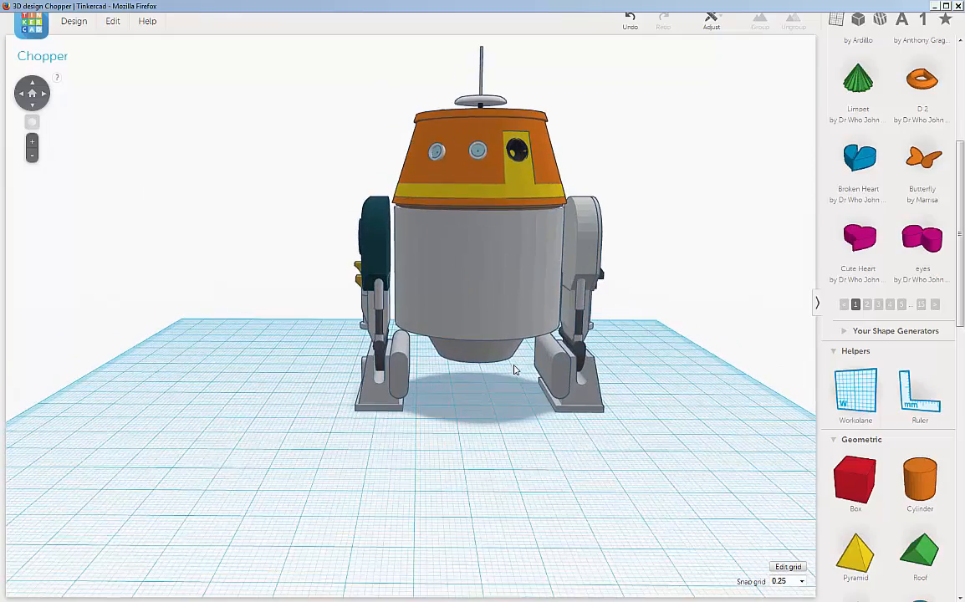
middle_drag(502, 413, 500, 443)
right_drag(505, 438, 472, 458)
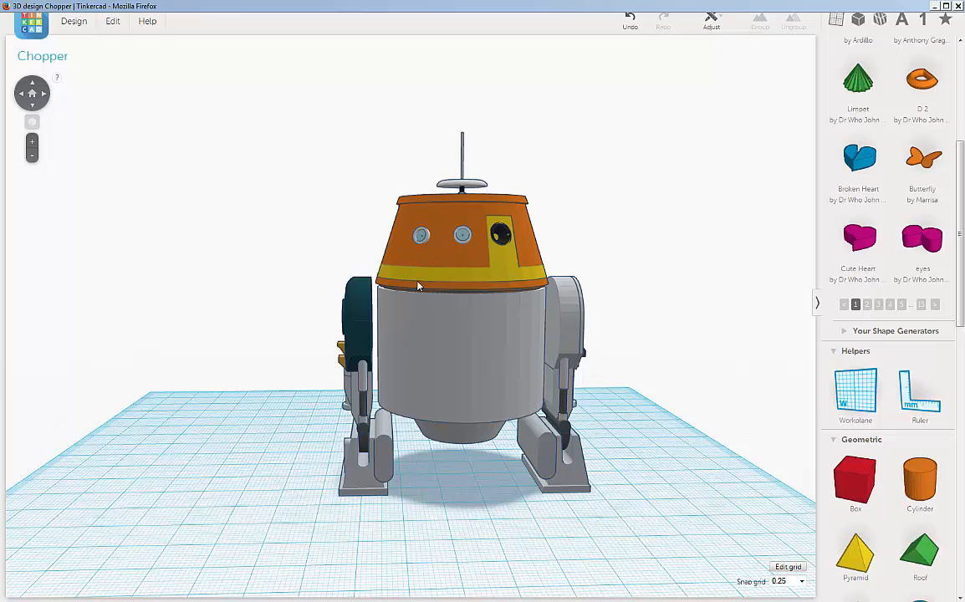
scroll(424, 280, up, 3)
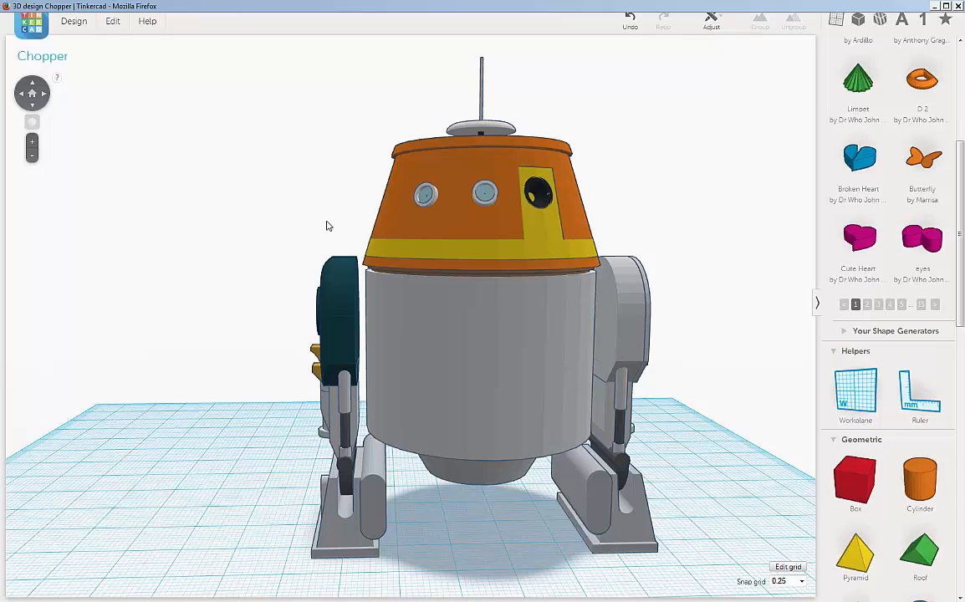
right_drag(327, 223, 323, 225)
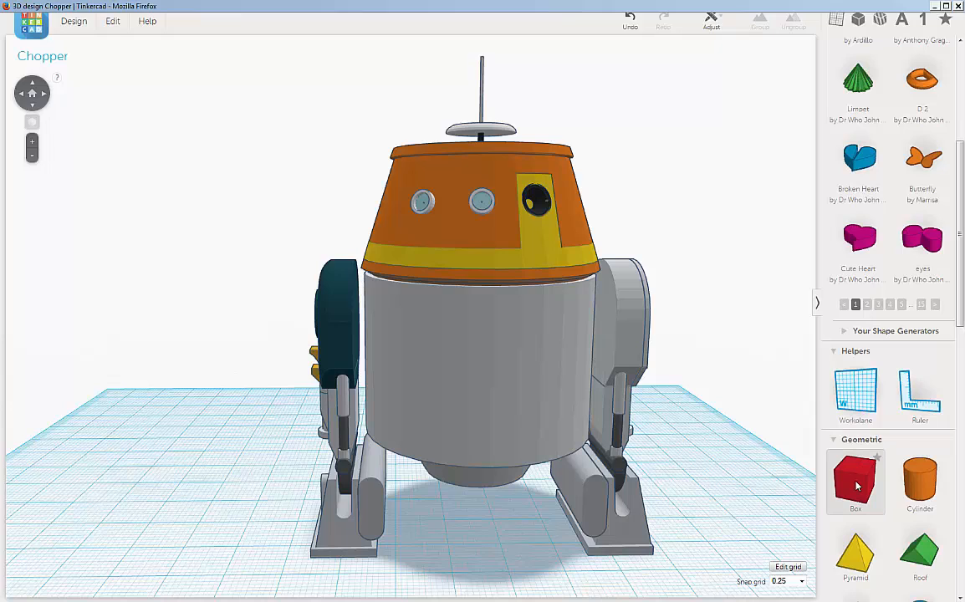
drag(856, 486, 458, 150)
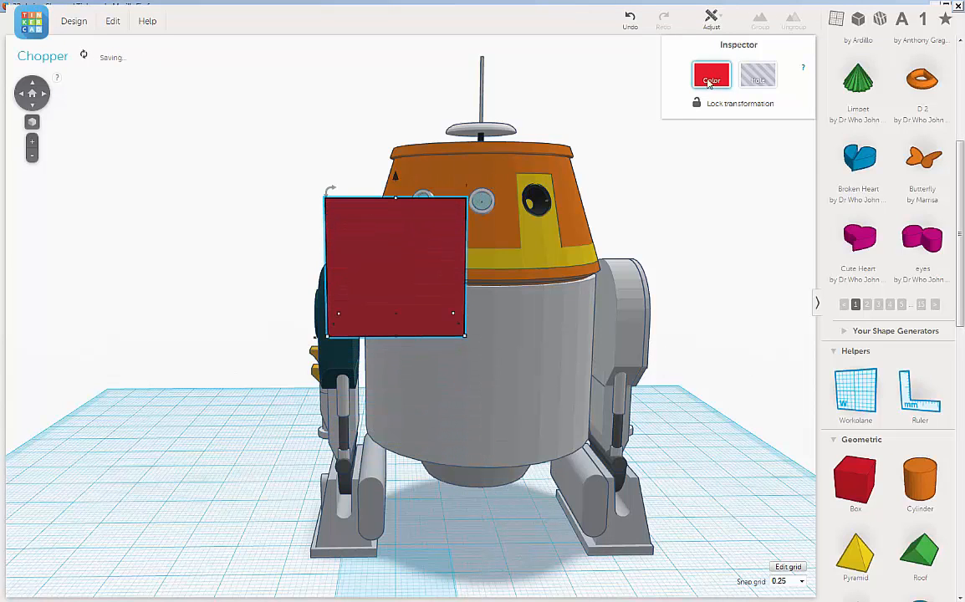
click(757, 75)
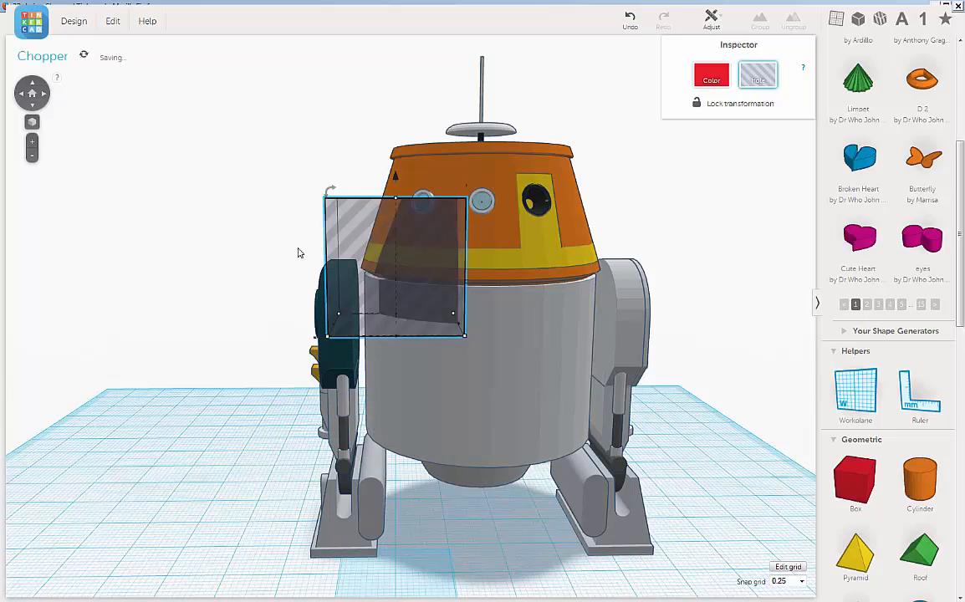
Narrow the hole box to about 3 mm wide
right_drag(300, 252, 517, 337)
scroll(536, 314, up, 3)
scroll(536, 334, up, 3)
drag(327, 339, 483, 346)
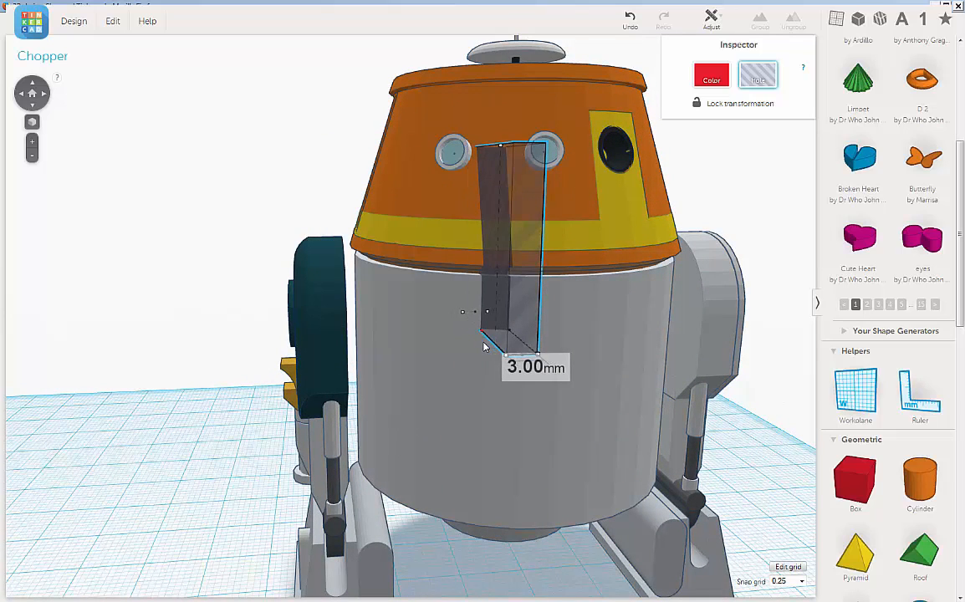
drag(483, 346, 485, 348)
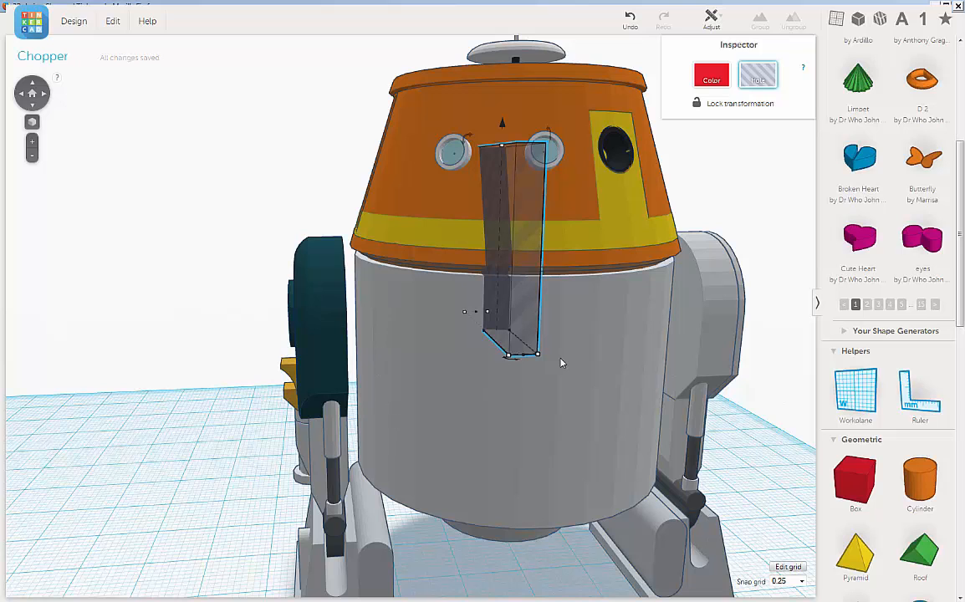
Narrow the hole box further into a thin upright strip between the two round eyes
right_drag(552, 355, 534, 345)
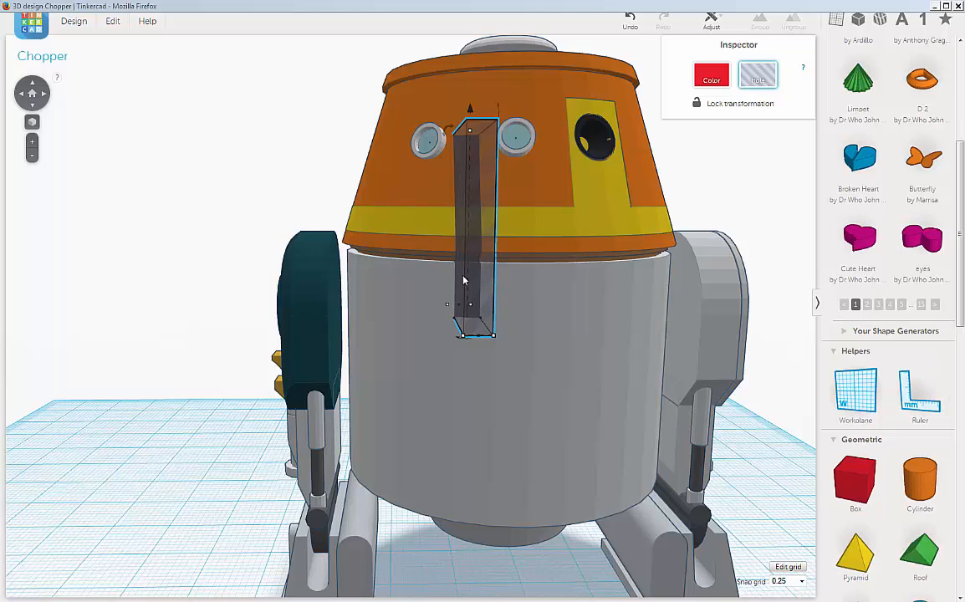
right_drag(418, 251, 490, 295)
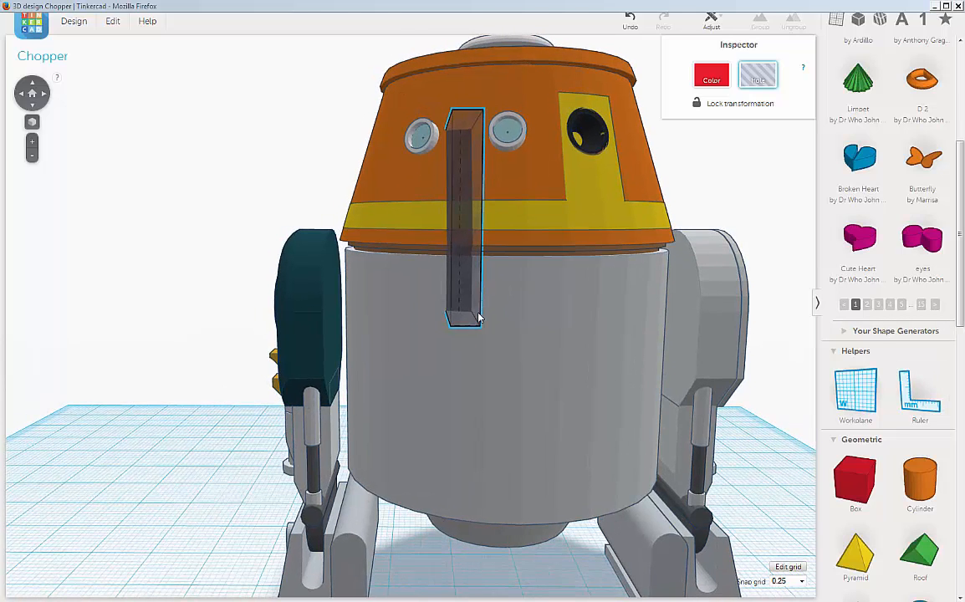
scroll(479, 319, up, 3)
scroll(478, 318, up, 1)
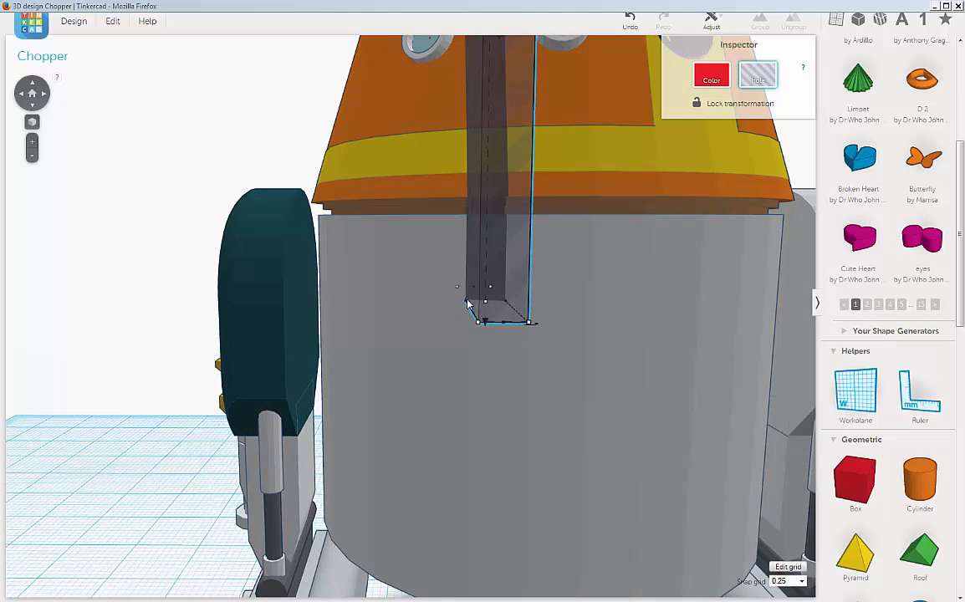
drag(474, 304, 489, 311)
key(f)
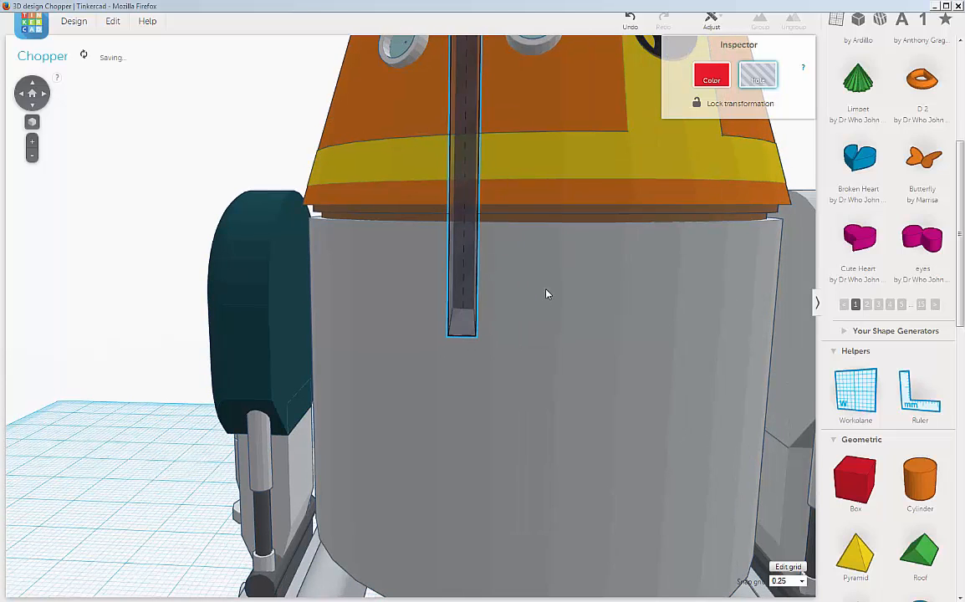
Shorten the hole strip's height and raise it to the level of the yellow band
right_drag(547, 296, 561, 249)
drag(571, 110, 557, 193)
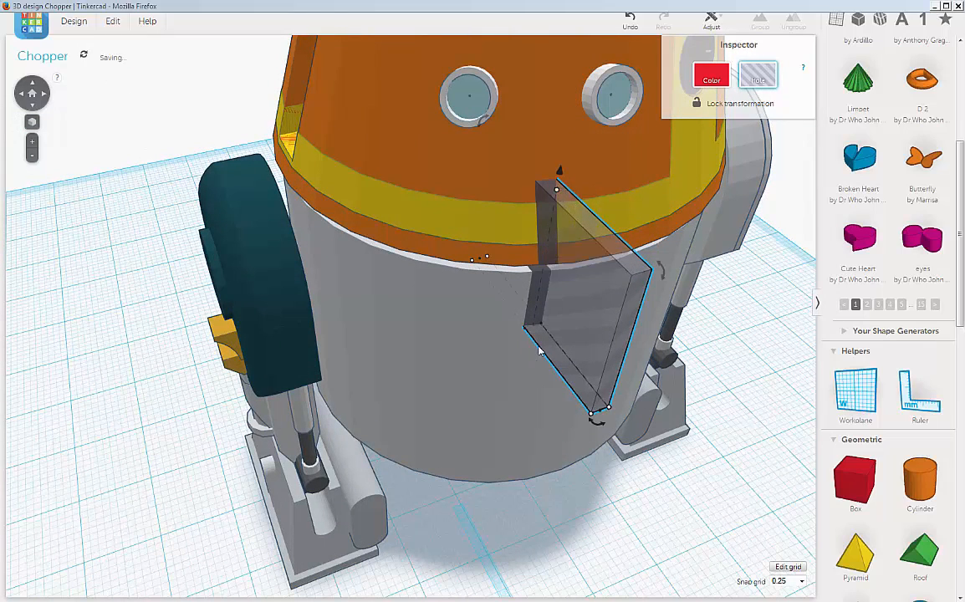
right_drag(560, 303, 558, 196)
drag(542, 199, 528, 160)
Shorten the hole strip's depth from its front and back ends so it only spans the front of the band
right_drag(529, 160, 733, 181)
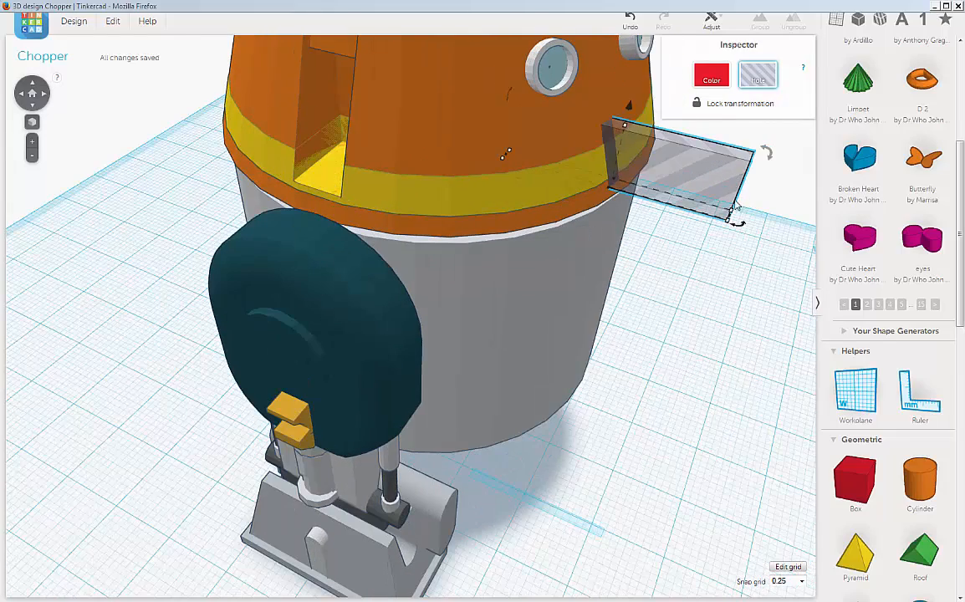
drag(731, 216, 636, 190)
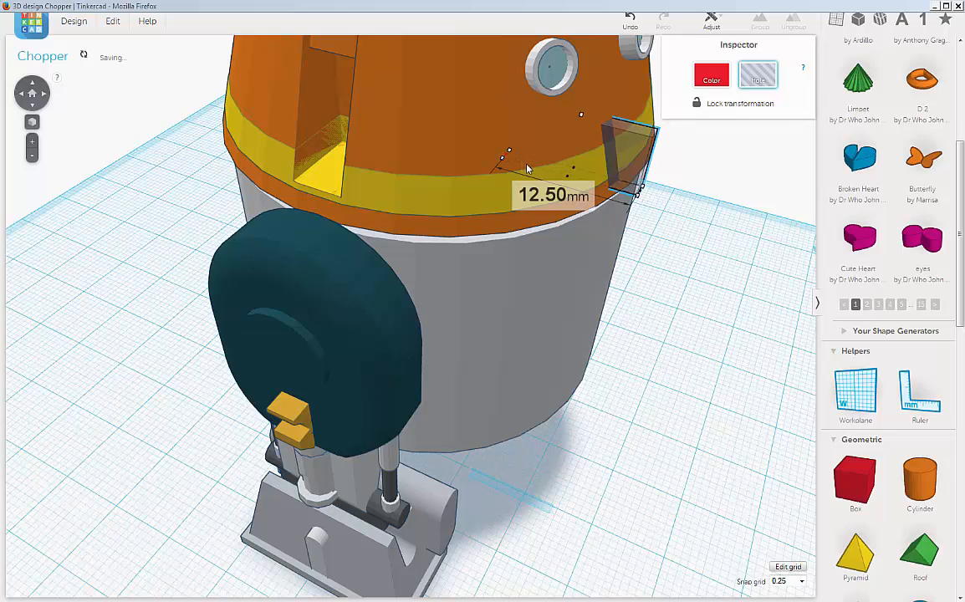
drag(514, 157, 544, 179)
right_drag(544, 208, 436, 181)
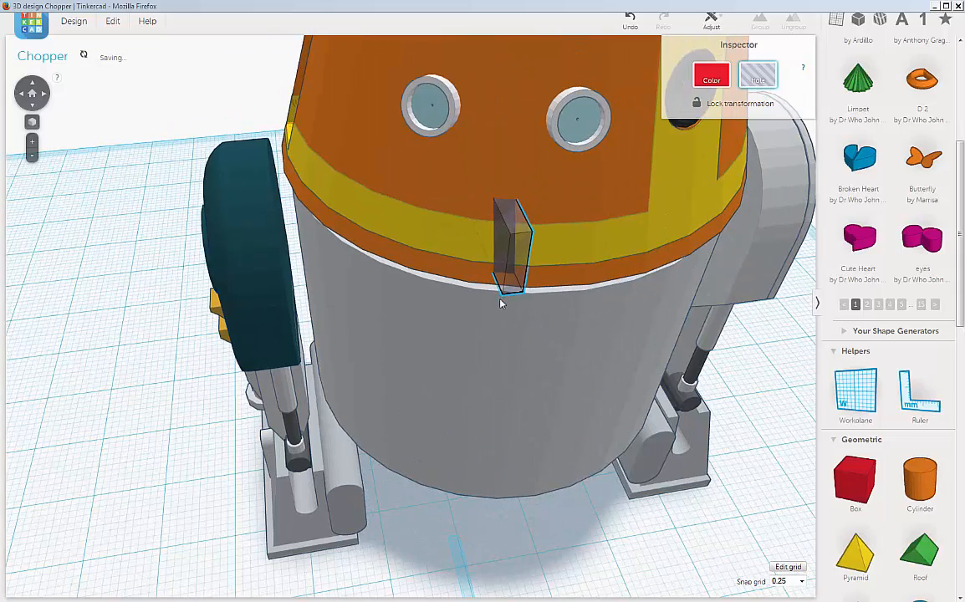
drag(493, 303, 493, 303)
Rotate the hole strip by -22.5° about its vertical axis
scroll(496, 306, up, 5)
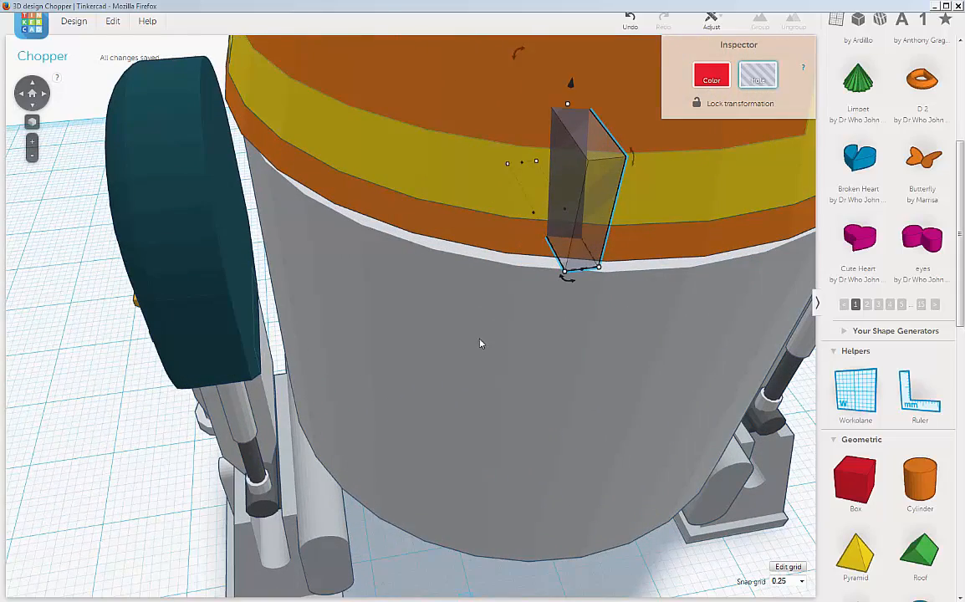
scroll(477, 350, down, 5)
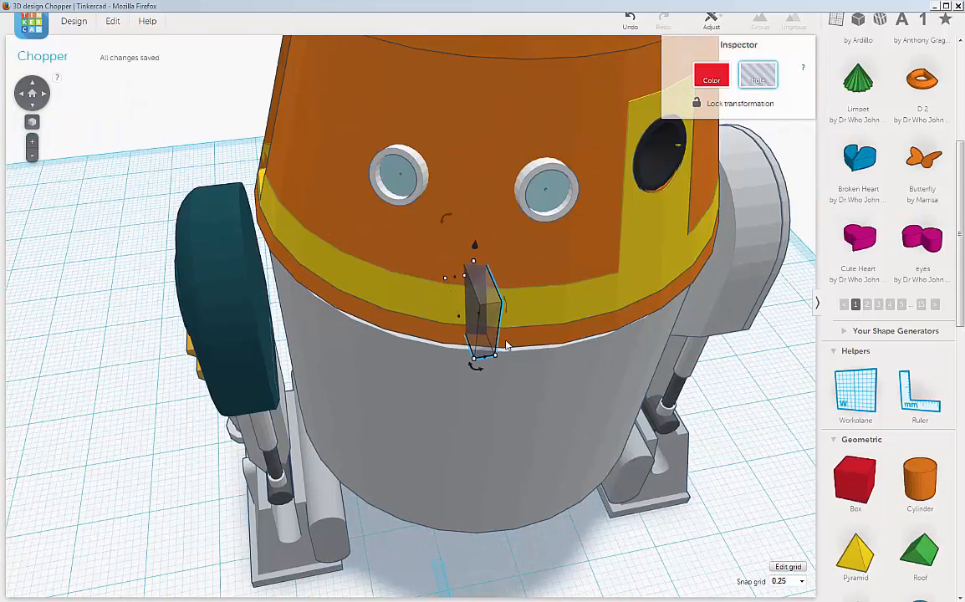
right_drag(506, 344, 440, 387)
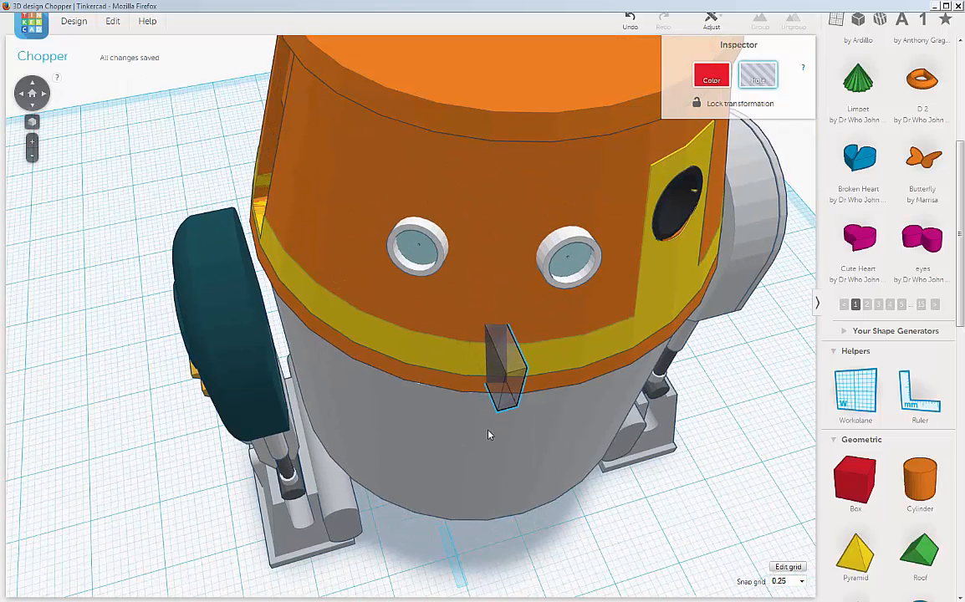
drag(499, 425, 474, 428)
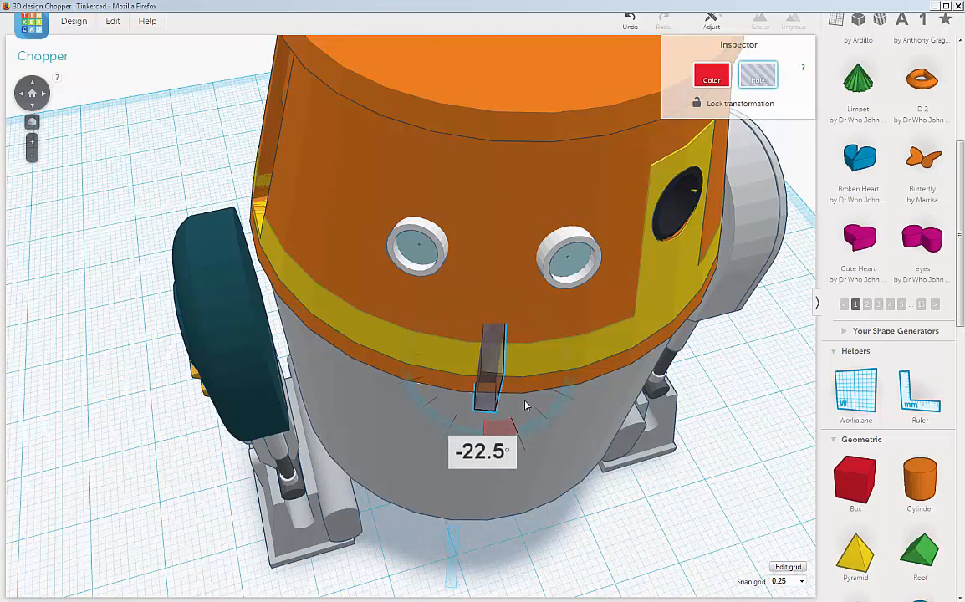
Move the hole strip along the yellow band to below the leftmost round eye
right_drag(527, 406, 528, 440)
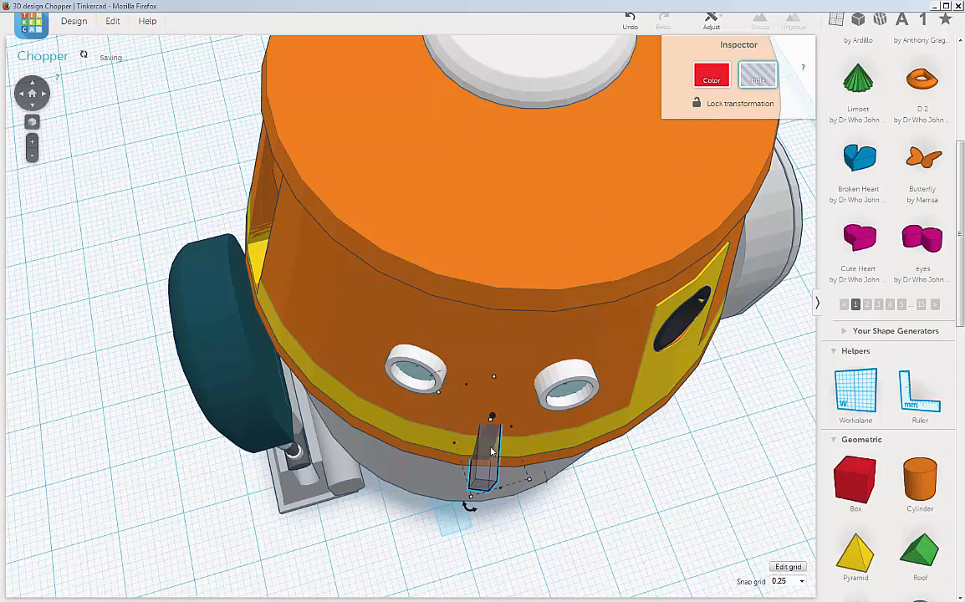
drag(490, 443, 422, 435)
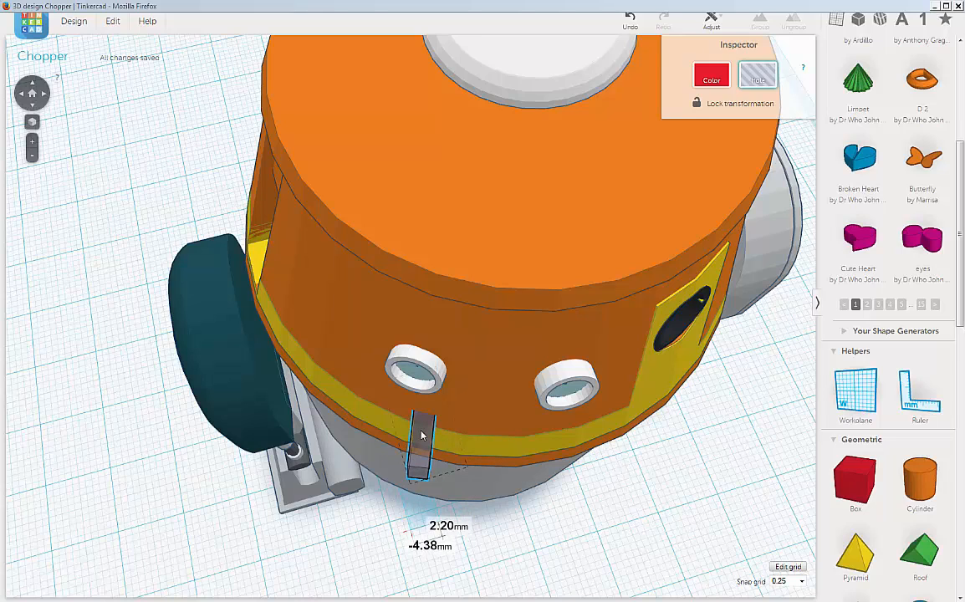
drag(423, 435, 433, 449)
Rotate the hole strip slightly to follow the head's curve and reduce its height to 4.75 mm
right_drag(477, 452, 500, 385)
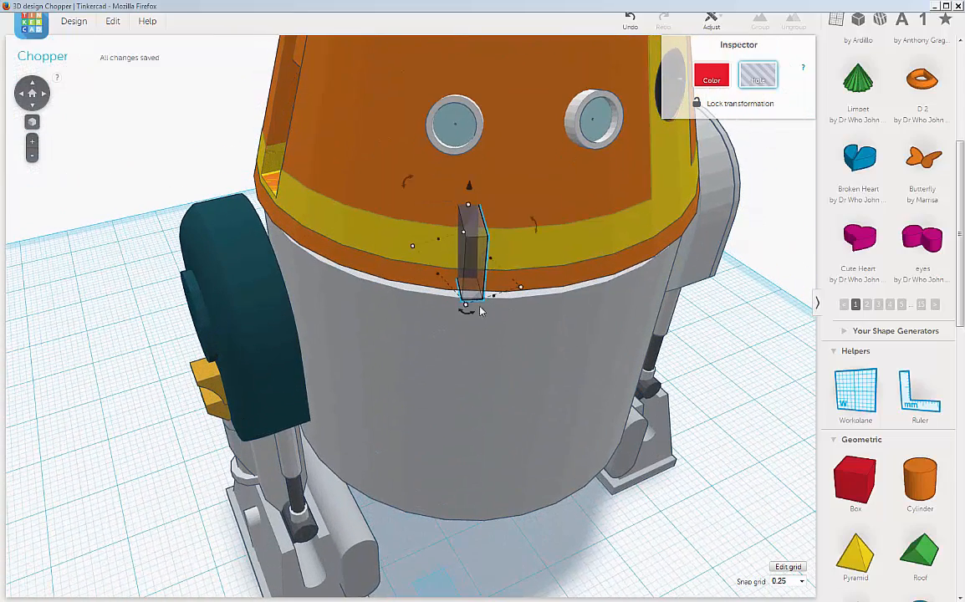
right_drag(478, 308, 468, 345)
scroll(467, 352, up, 3)
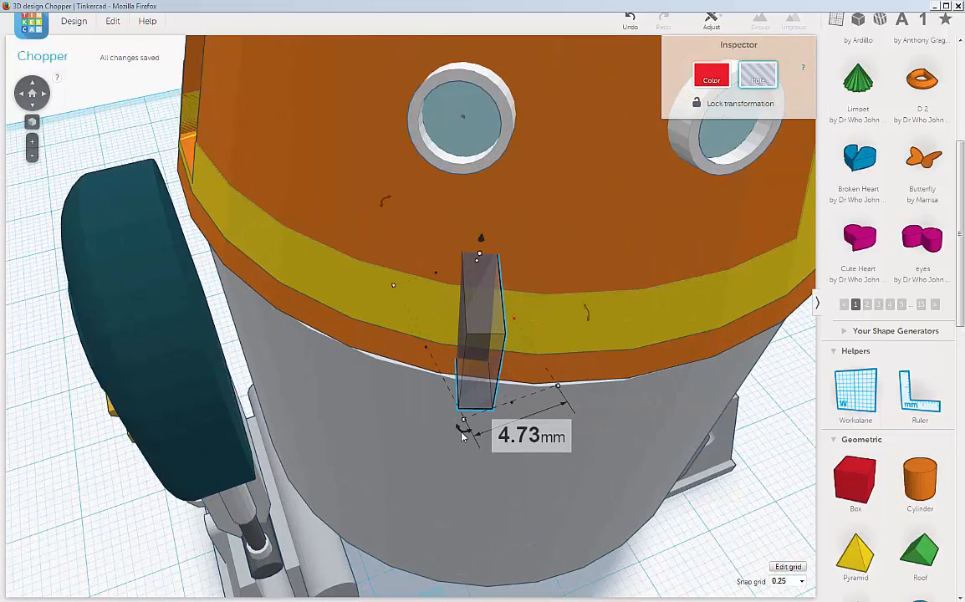
click(464, 434)
drag(464, 434, 436, 466)
right_drag(603, 371, 536, 304)
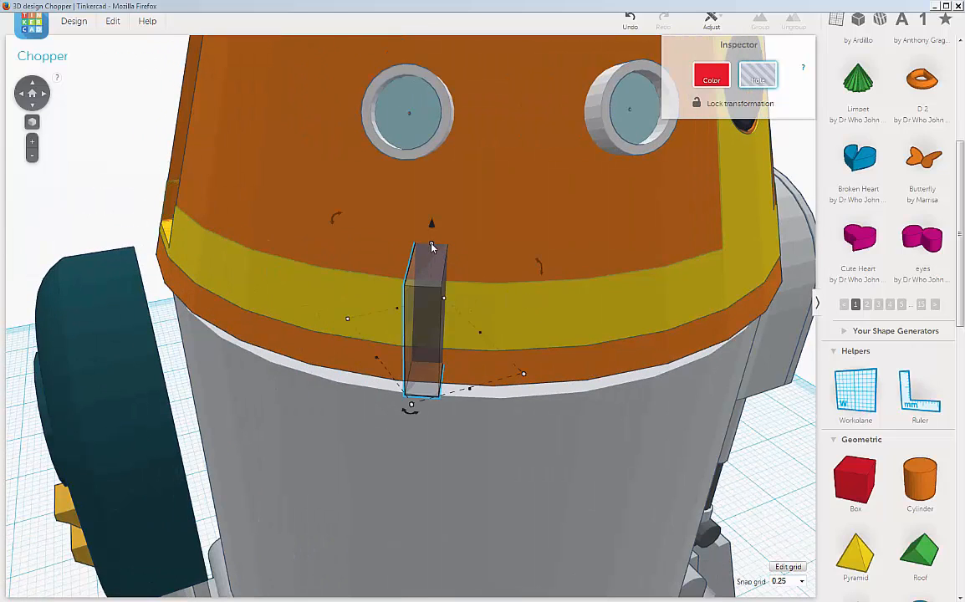
drag(432, 247, 434, 266)
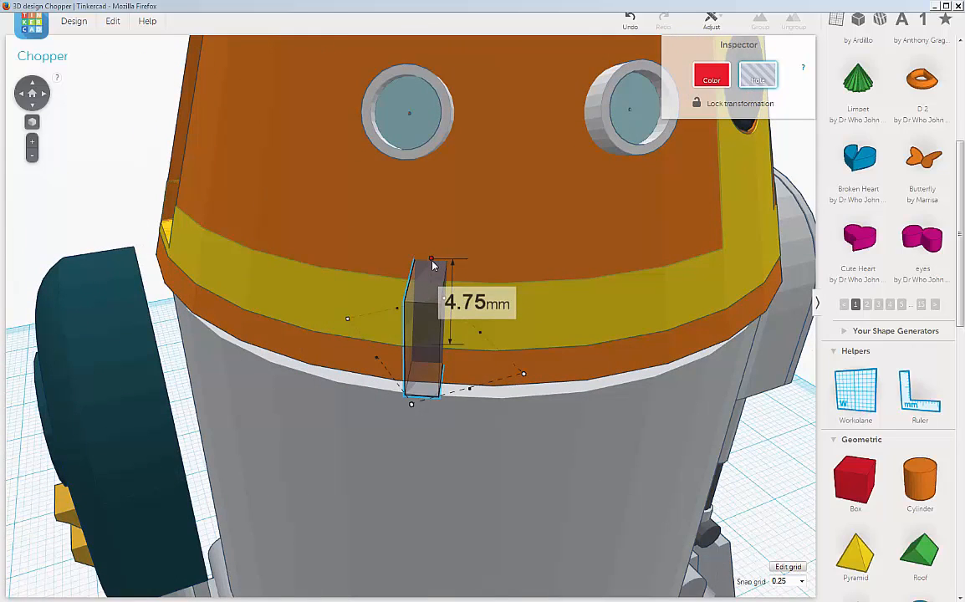
Group the hole strip with the yellow band to cut a narrow vertical gap through it
right_drag(513, 315, 570, 339)
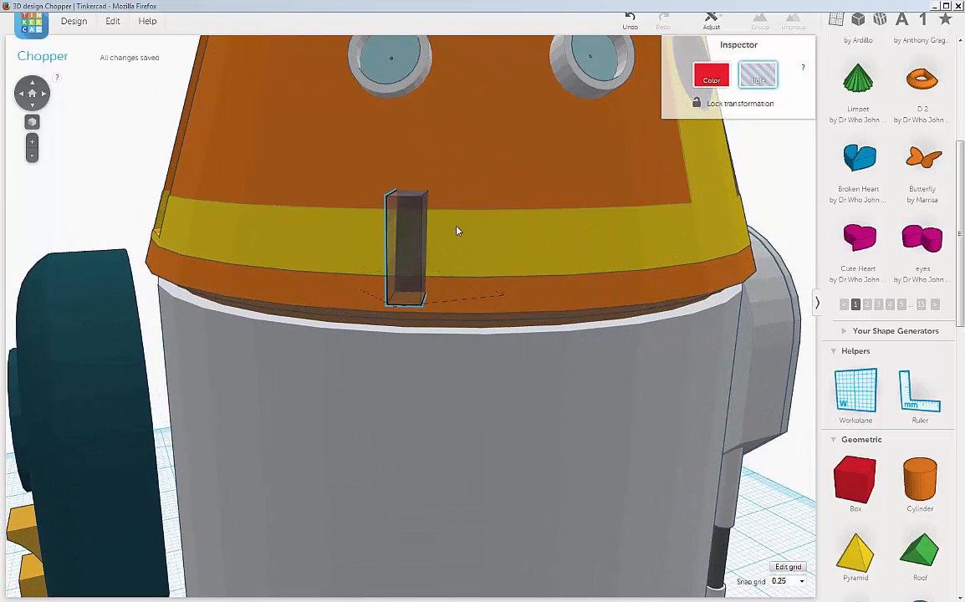
shift+click(336, 236)
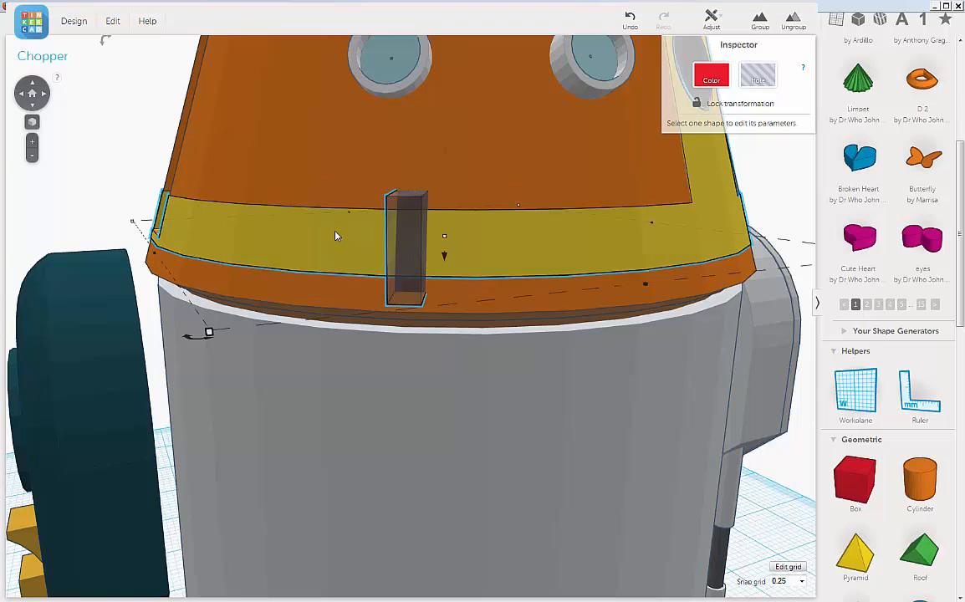
click(760, 21)
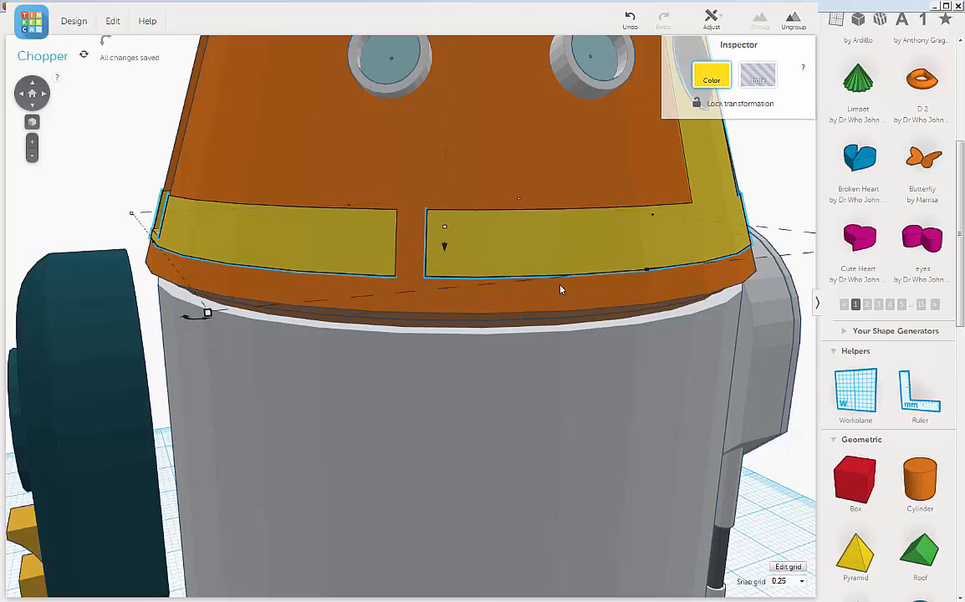
scroll(504, 256, down, 3)
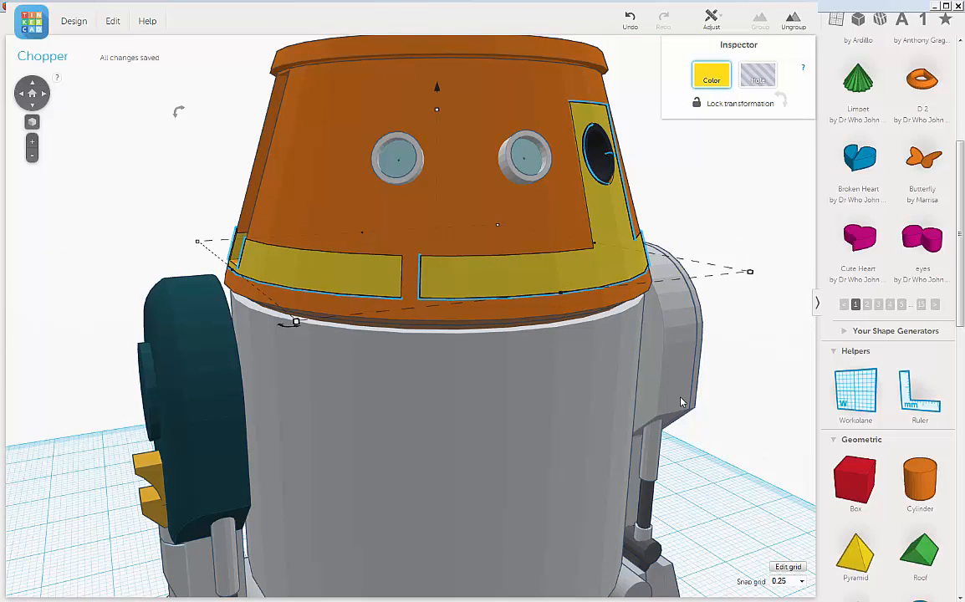
key(Escape)
Examine the head's front from the gap in the yellow band up to the orange top rim
right_drag(682, 397, 570, 424)
scroll(649, 396, down, 5)
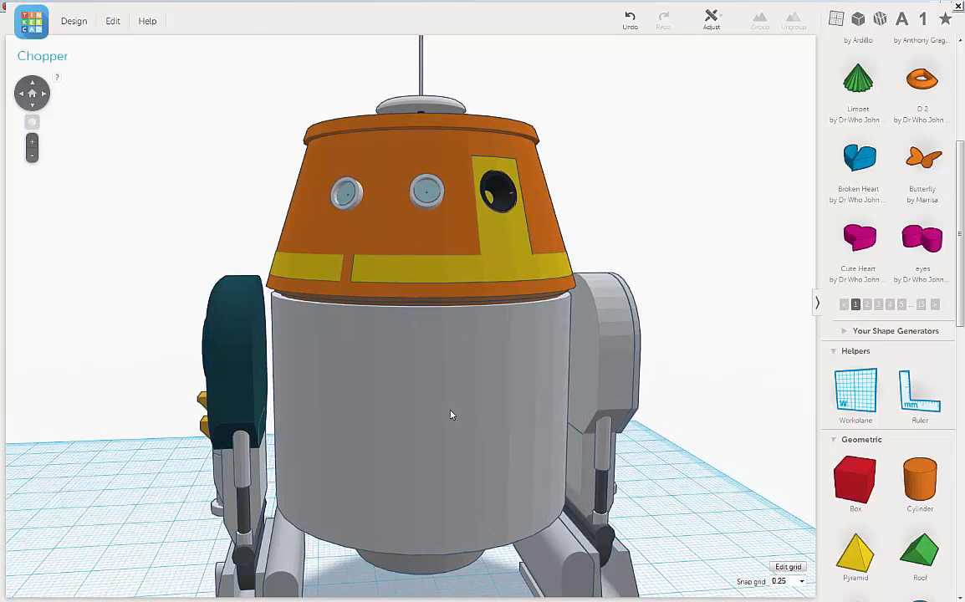
right_drag(434, 401, 444, 480)
scroll(429, 432, up, 5)
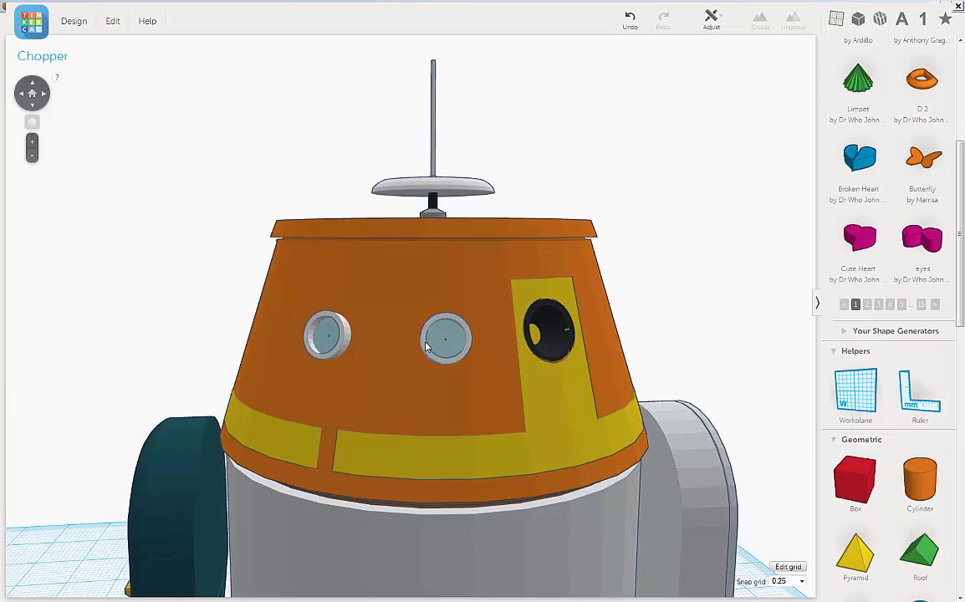
right_drag(430, 426, 433, 367)
scroll(432, 375, up, 2)
right_drag(342, 344, 332, 261)
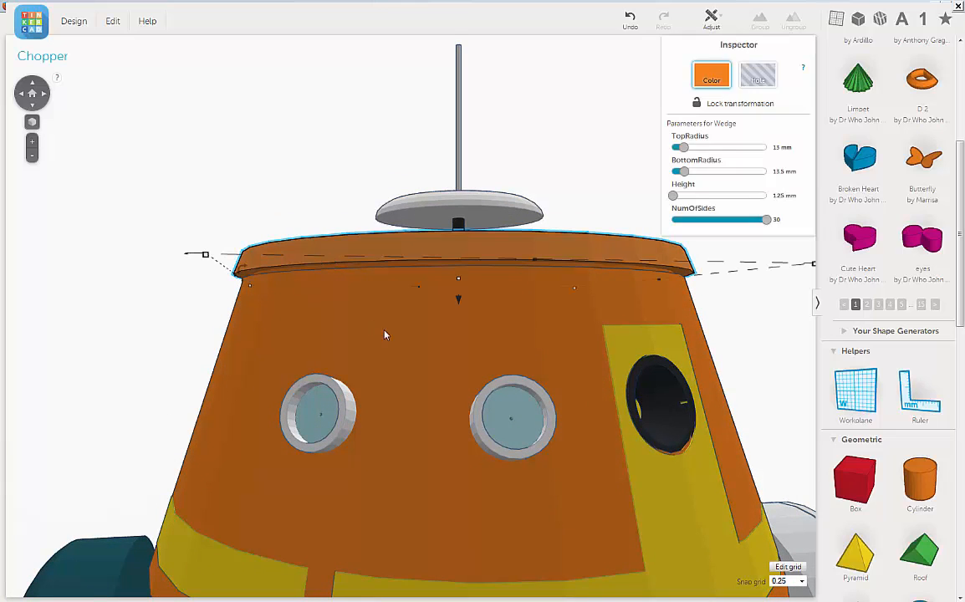
right_drag(385, 335, 377, 340)
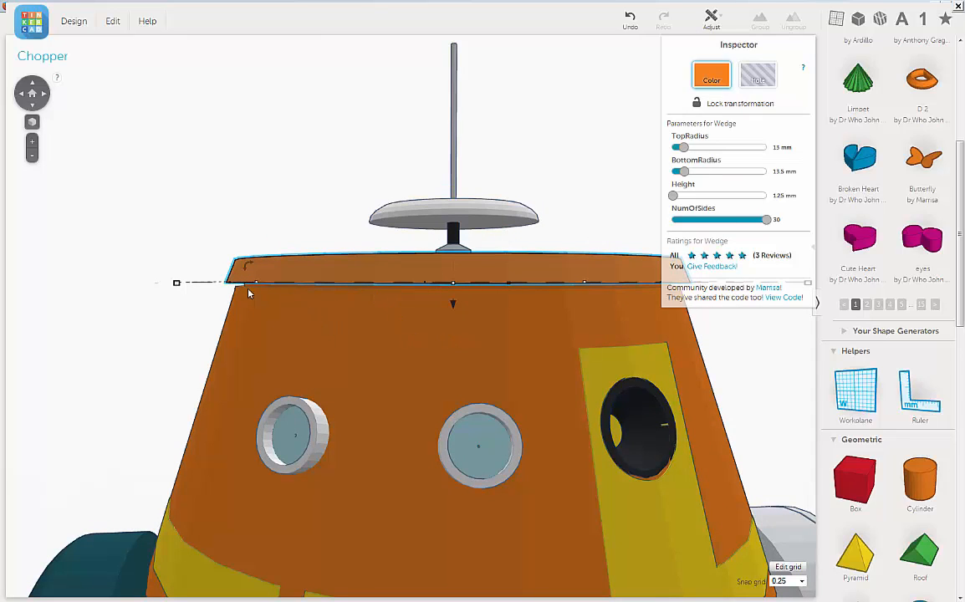
middle_drag(234, 297, 232, 304)
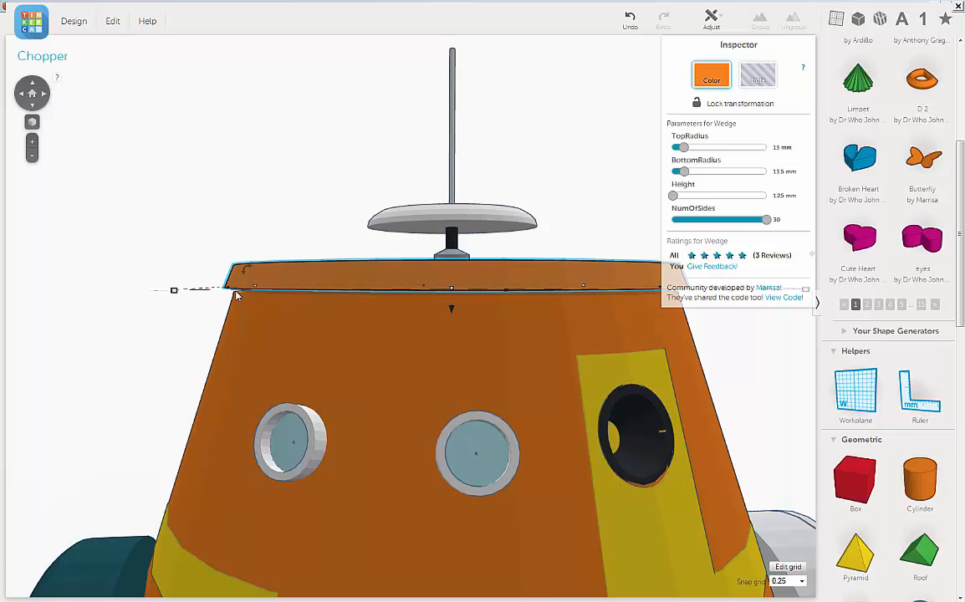
Set the orange top rim's bottom radius to 13 mm and its top radius to 12.5 mm
scroll(244, 305, up, 4)
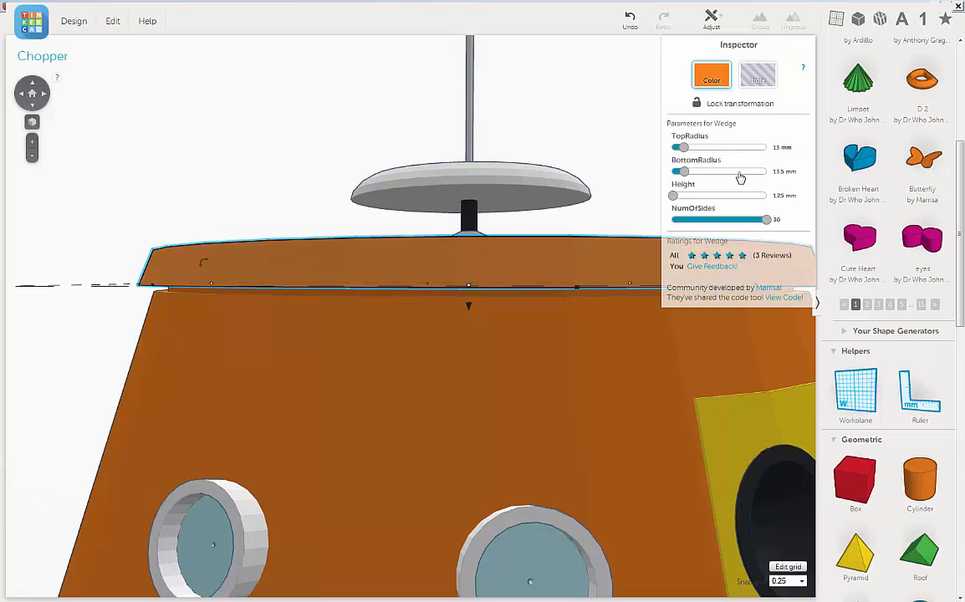
click(785, 171)
text(13)
key(Return)
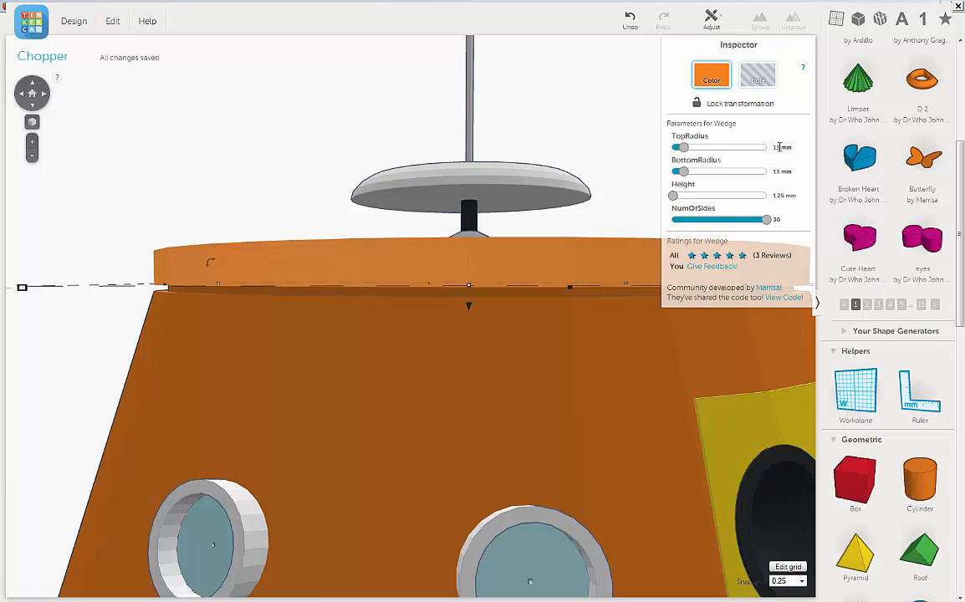
click(780, 146)
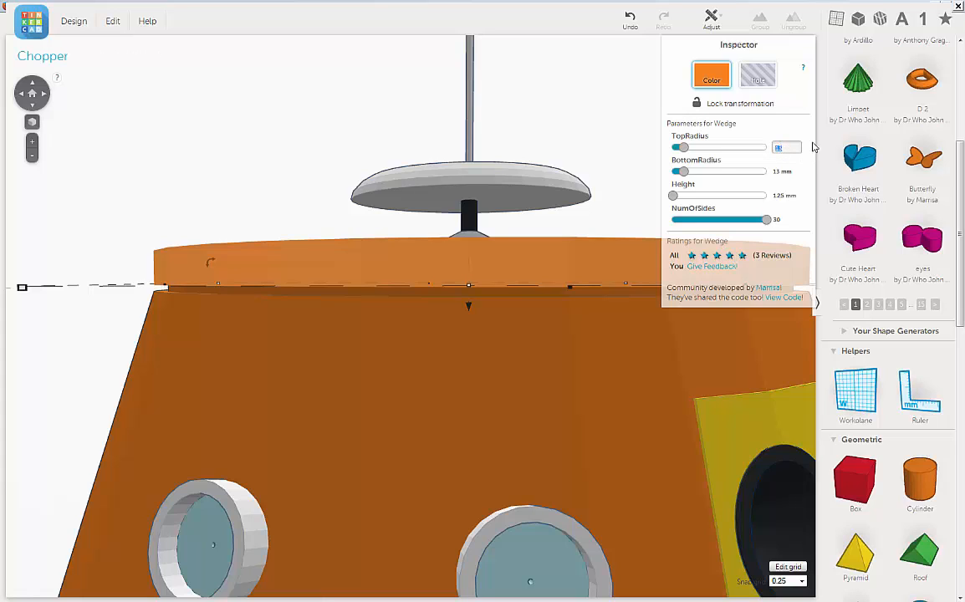
text(1)
key(Return)
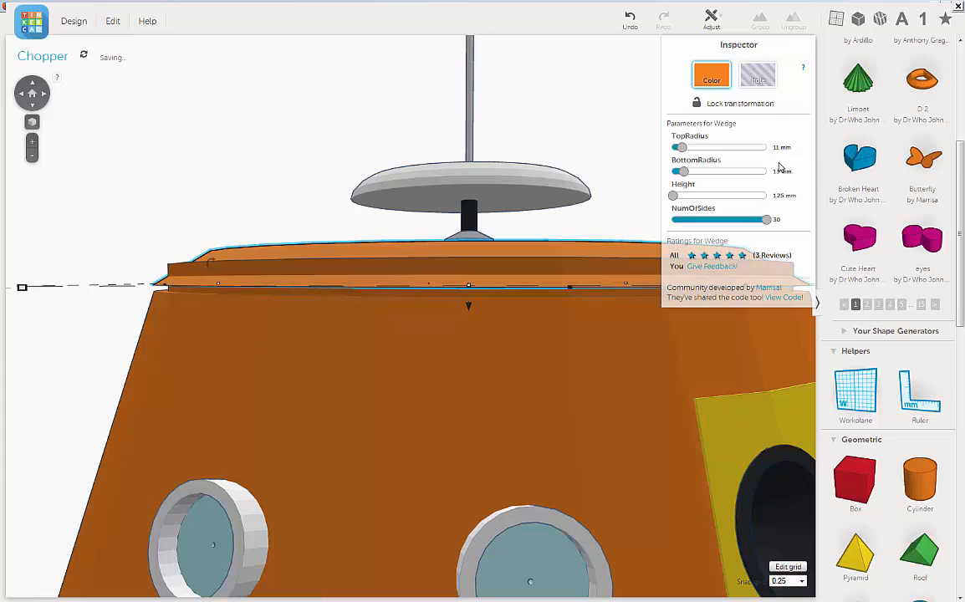
click(779, 145)
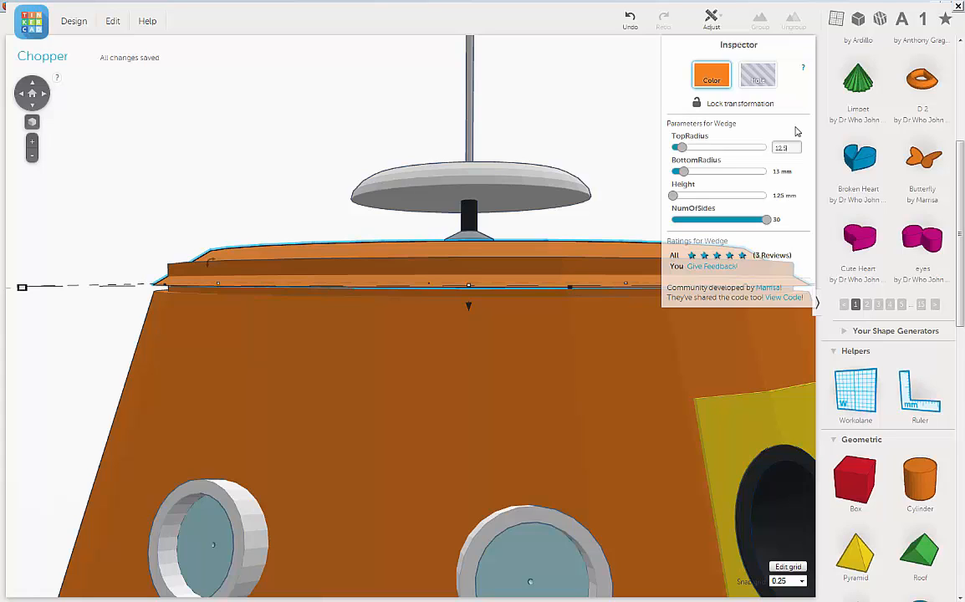
key(Return)
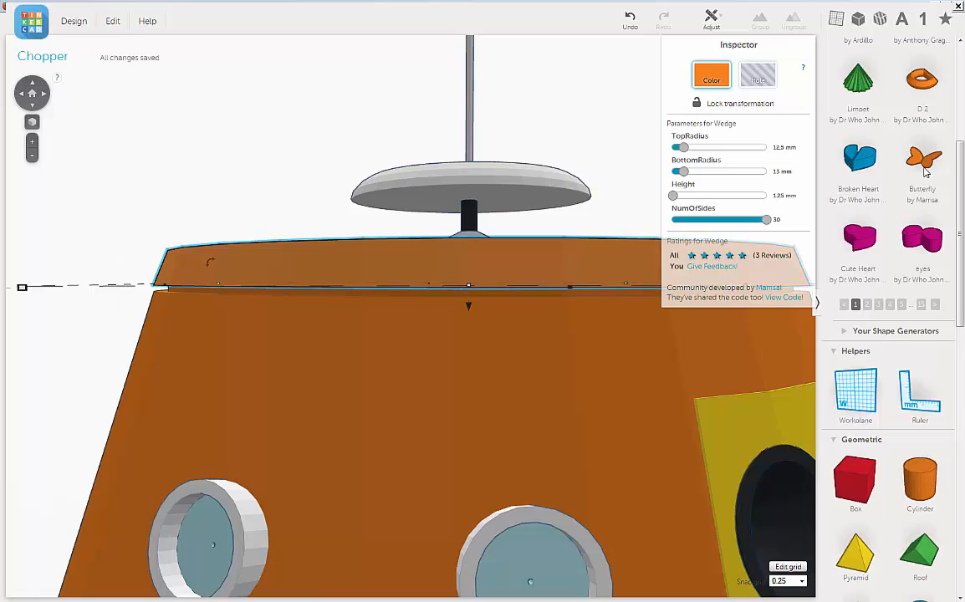
Examine the reshaped orange rim and the gap between it and the head from different heights and distances
mouse_move(136, 238)
right_down()
mouse_move(127, 247)
mouse_move(153, 231)
right_up()
click(136, 260)
scroll(135, 261, down, 3)
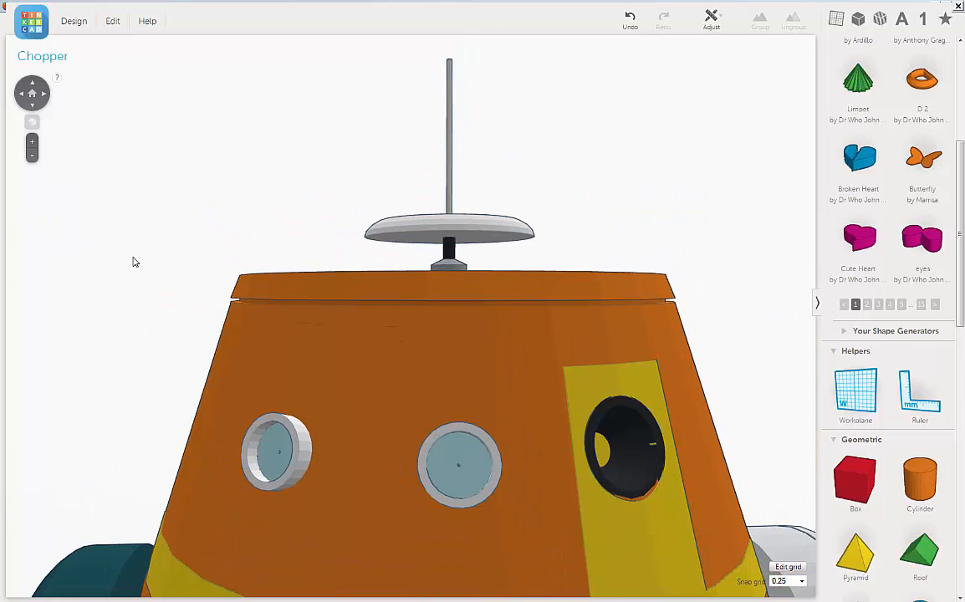
scroll(131, 264, up, 3)
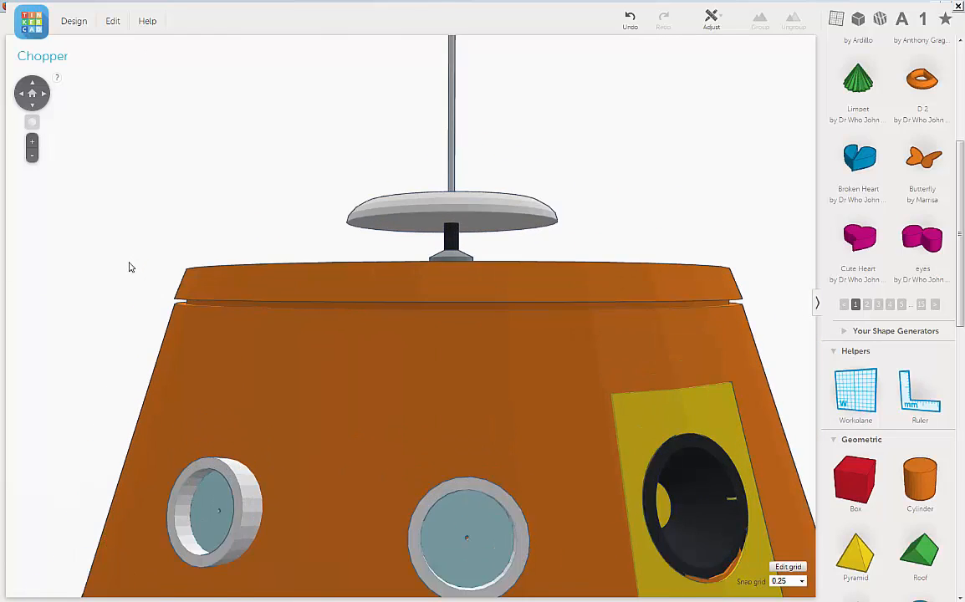
scroll(129, 263, down, 3)
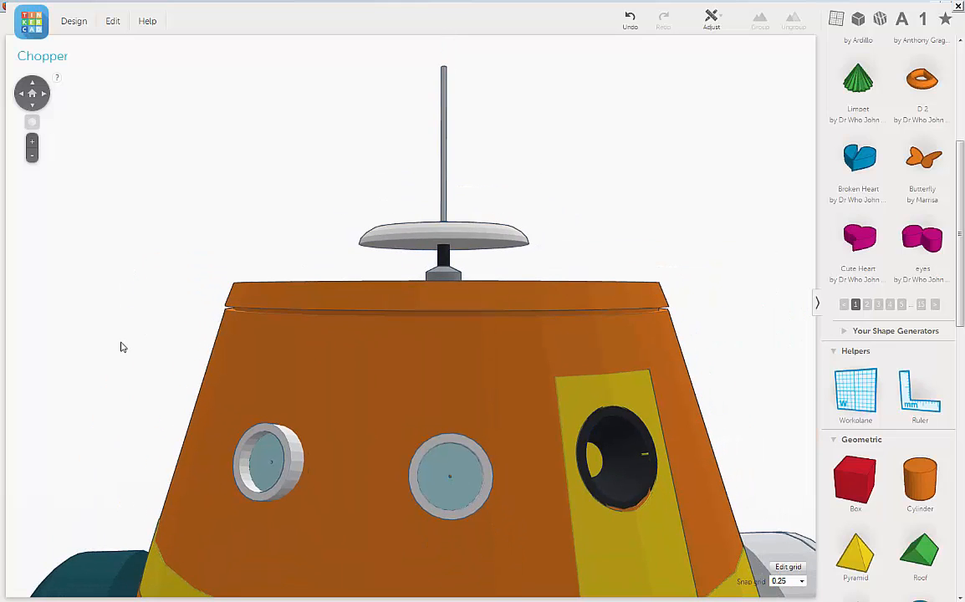
right_drag(122, 342, 122, 331)
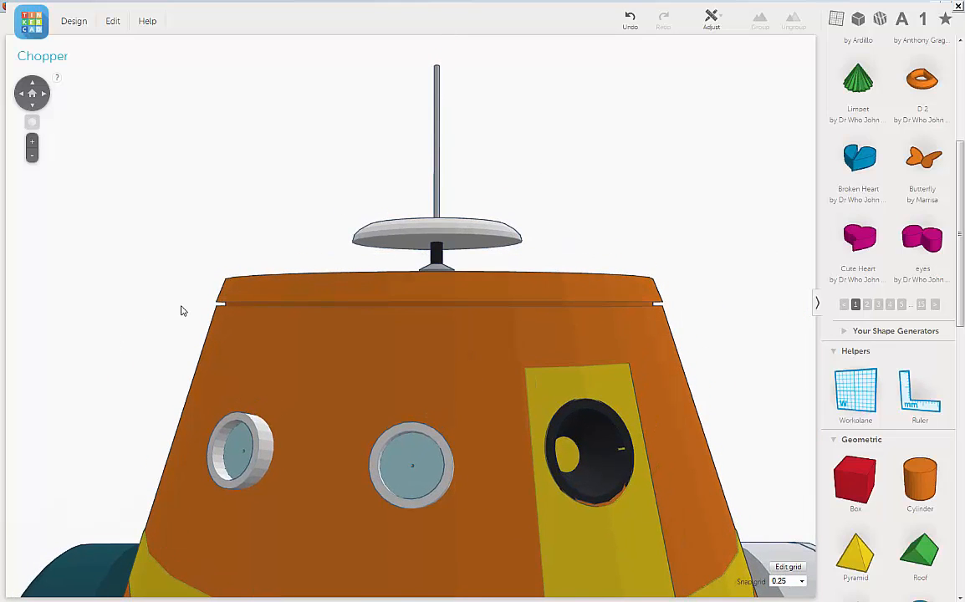
scroll(191, 311, up, 3)
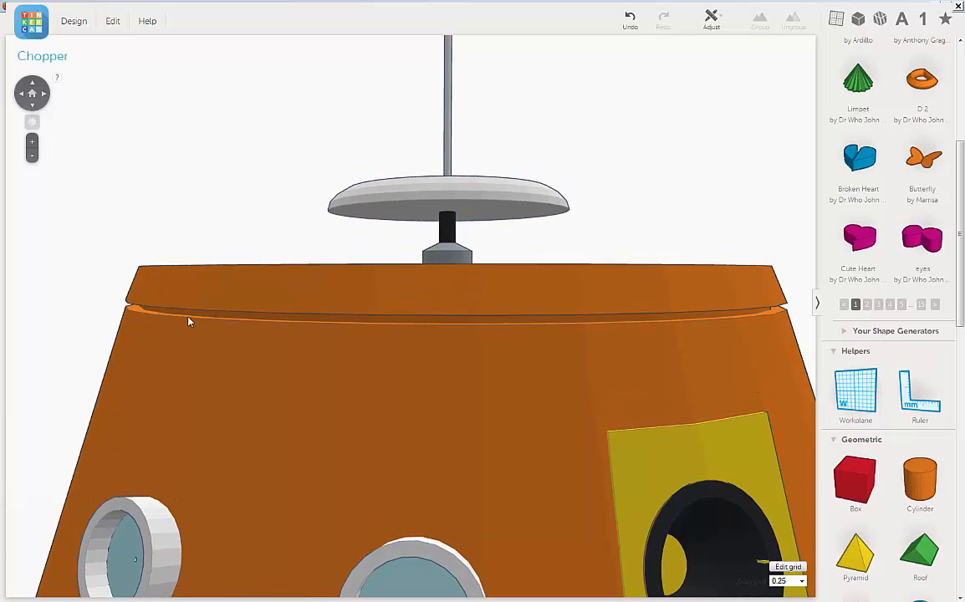
Try a height of 1 mm for the orange rim and undo the change
click(263, 287)
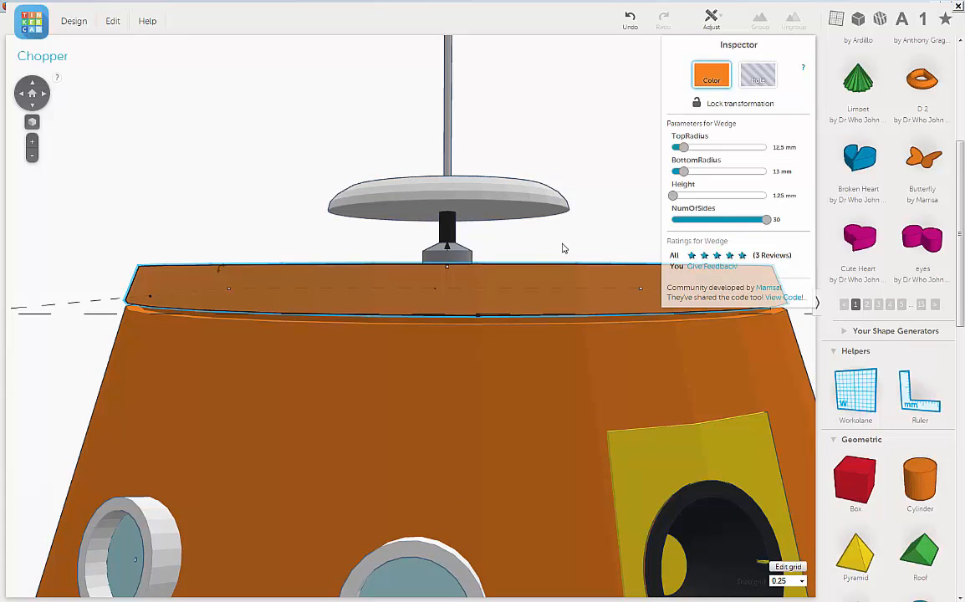
click(780, 195)
key(Return)
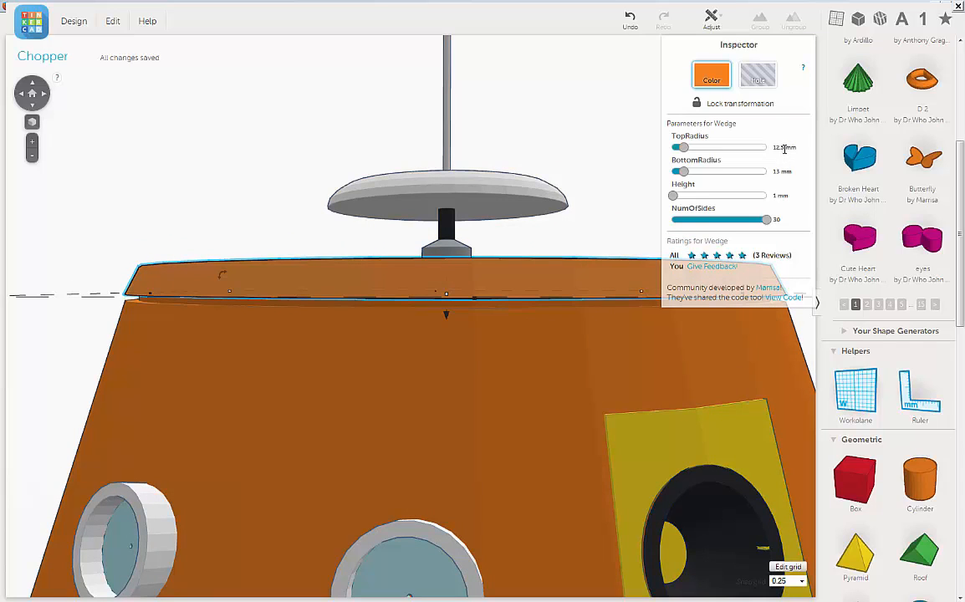
click(784, 147)
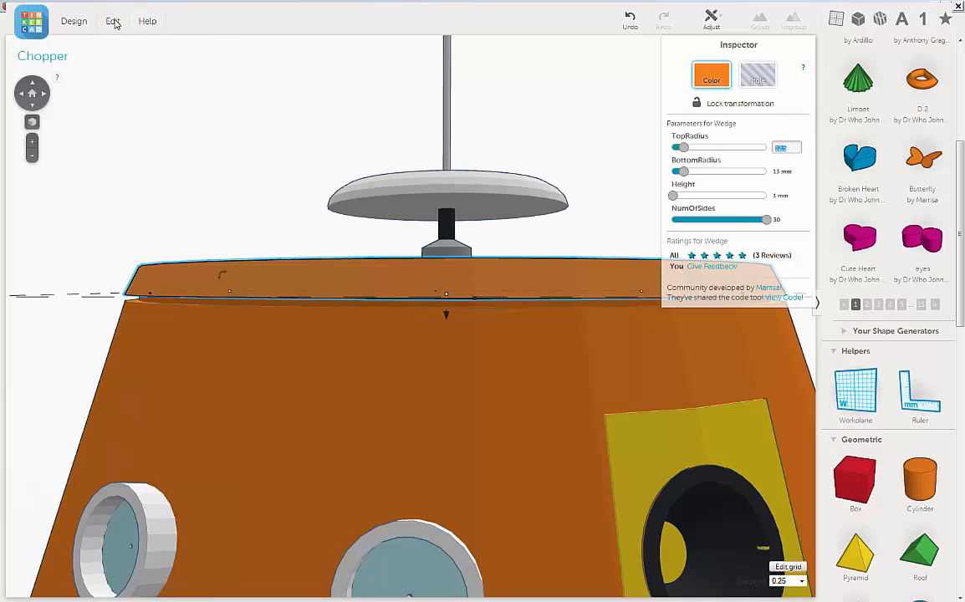
click(116, 24)
click(116, 24)
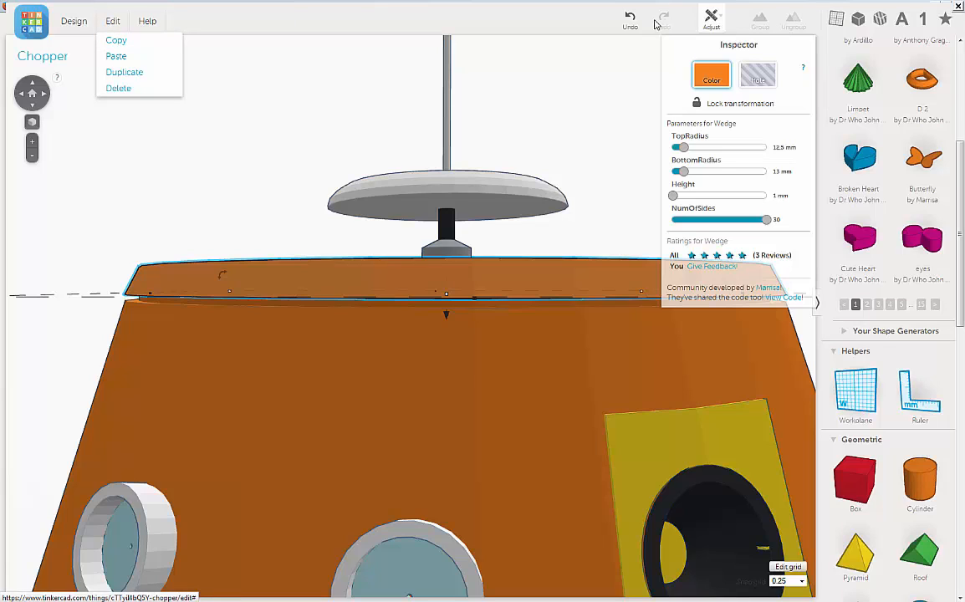
click(630, 19)
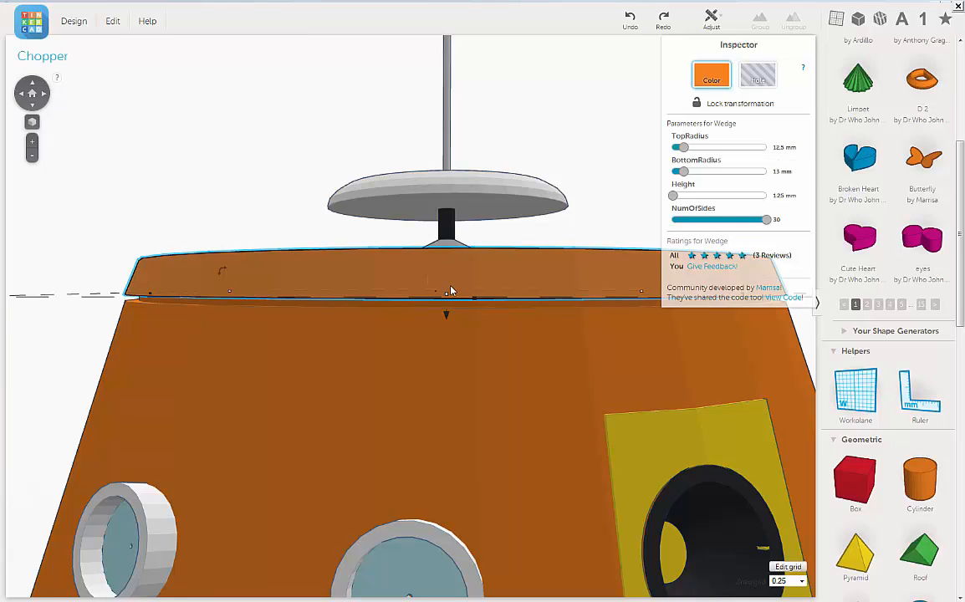
Shrink the orange rim's height to about 1.02 mm by lowering its upper face
right_drag(436, 263, 439, 279)
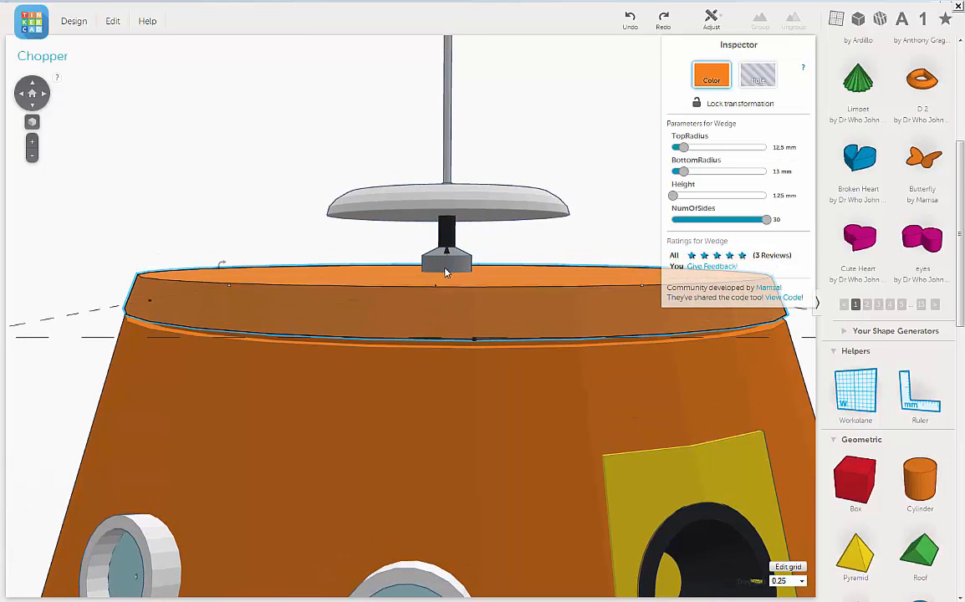
mouse_move(445, 275)
drag(445, 274, 446, 279)
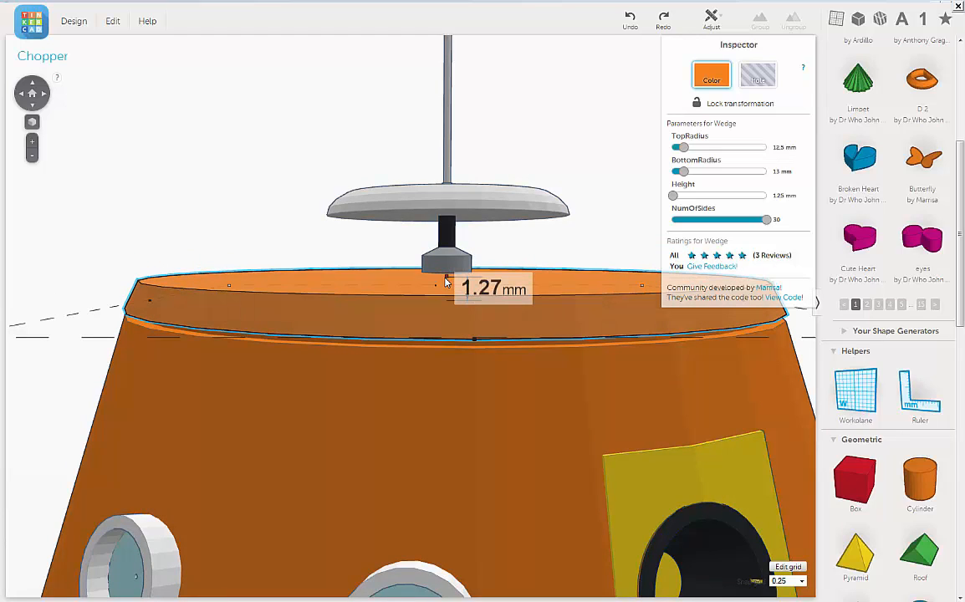
drag(445, 285, 446, 286)
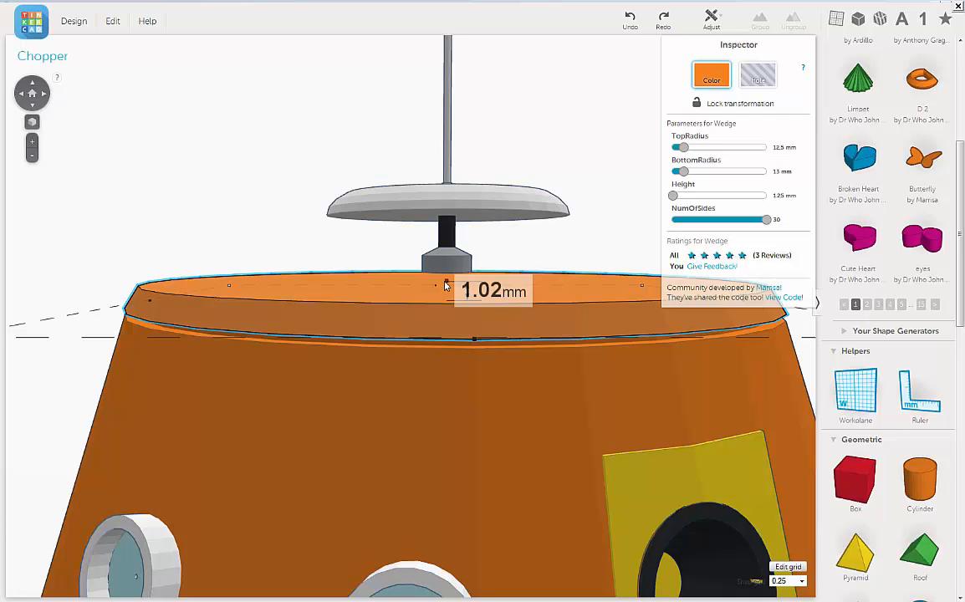
Set the orange rim's top radius to 12.7 mm to follow the slope of the head, and deselect it
right_drag(366, 278, 371, 284)
scroll(366, 275, down, 2)
scroll(366, 274, down, 1)
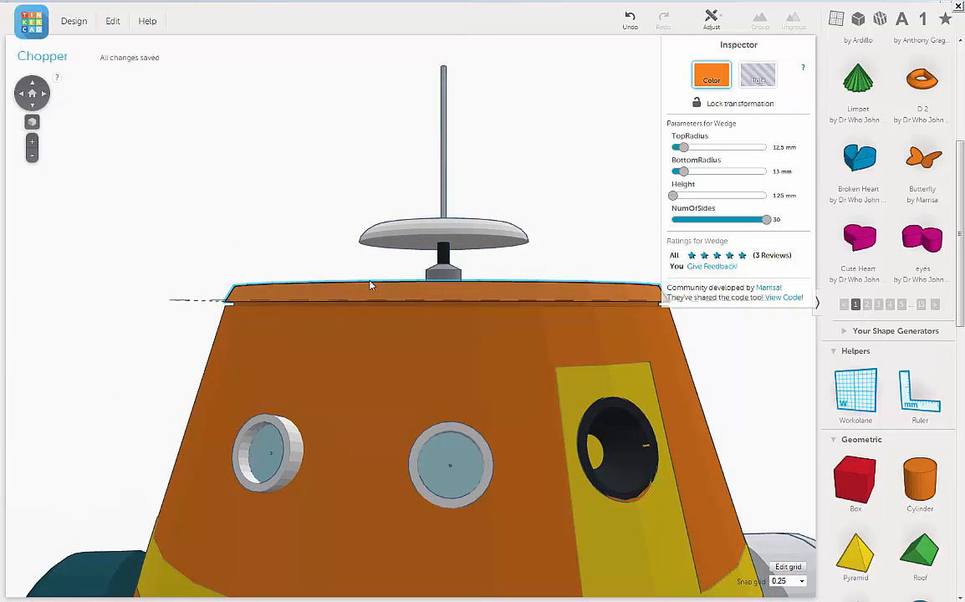
scroll(325, 343, up, 2)
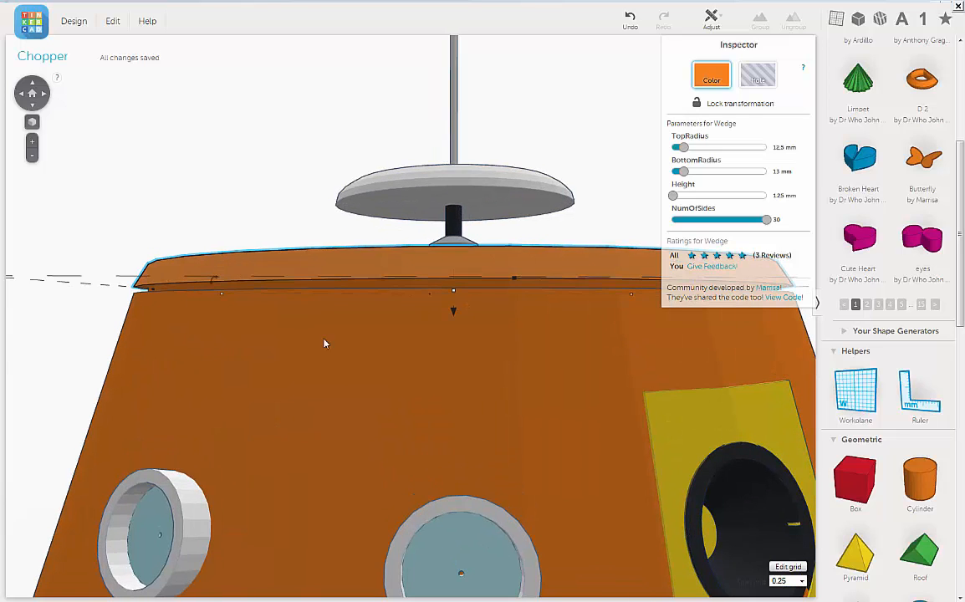
right_drag(325, 344, 326, 352)
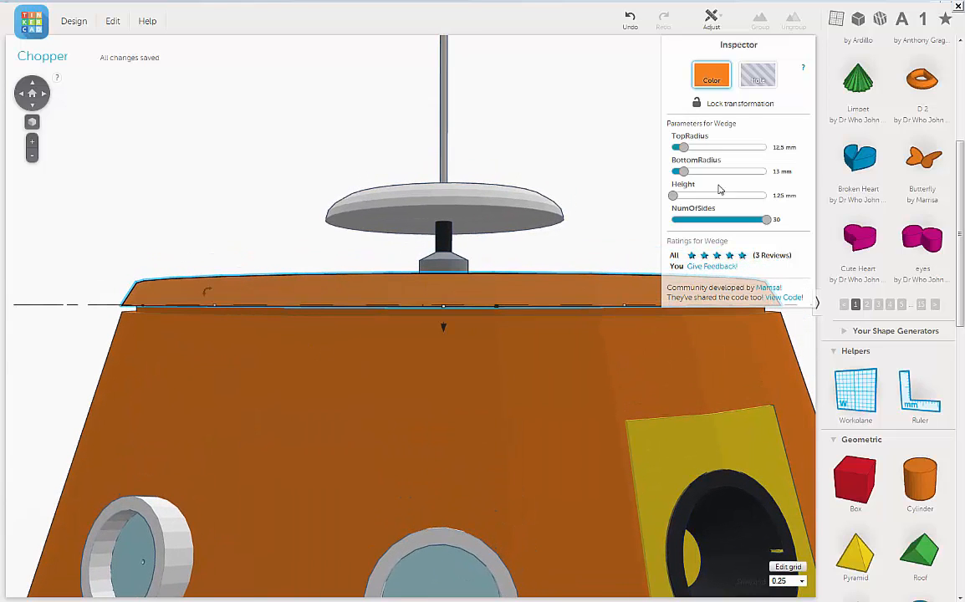
click(784, 147)
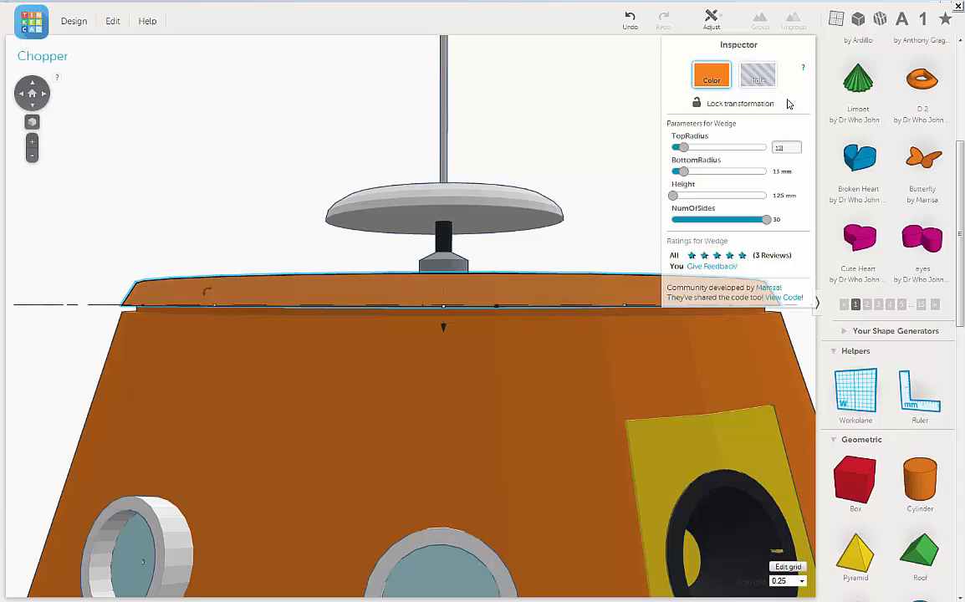
key(Return)
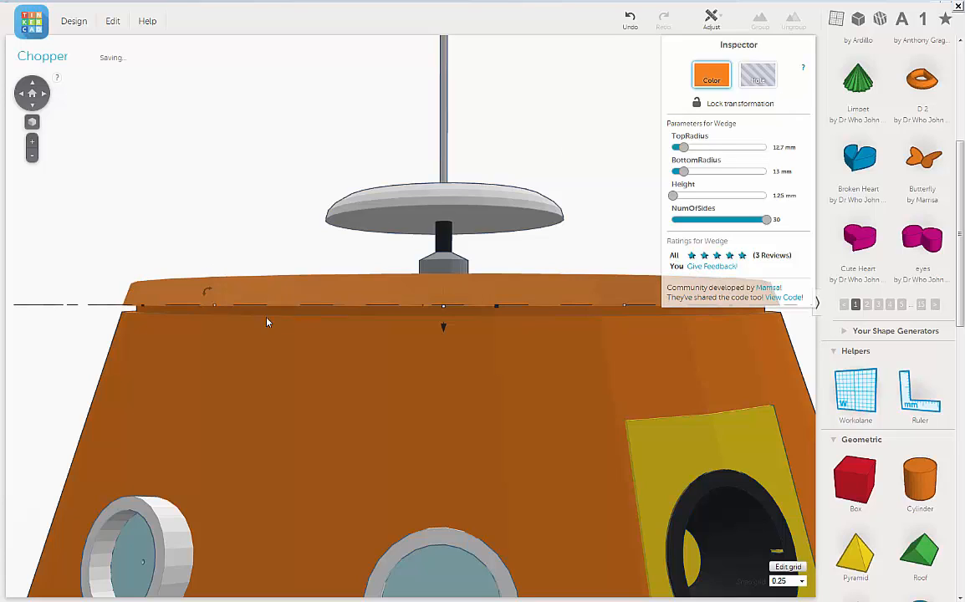
key(Escape)
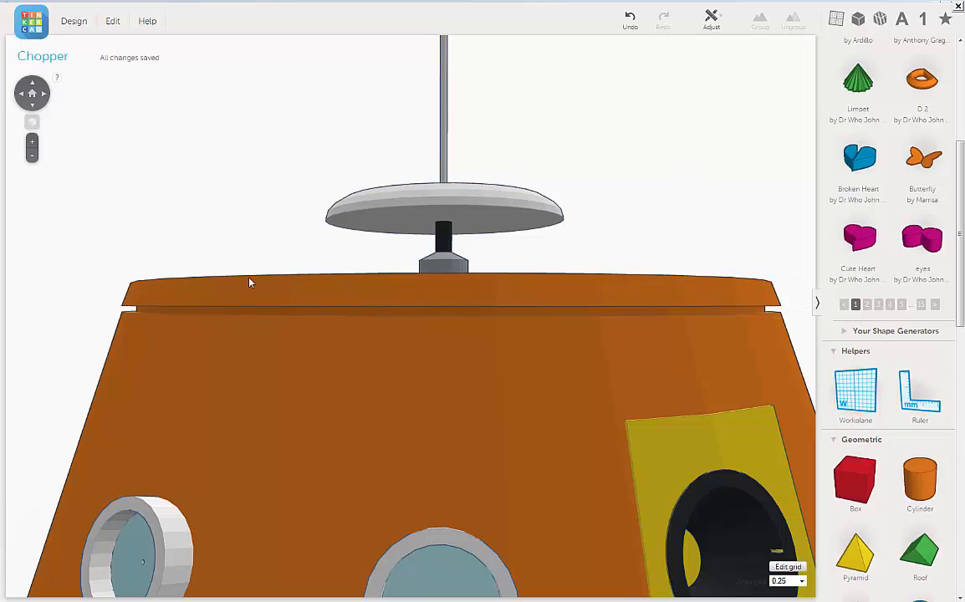
Try to lower the orange rim onto the head by one 0.25 snap increment and undo the move
click(168, 315)
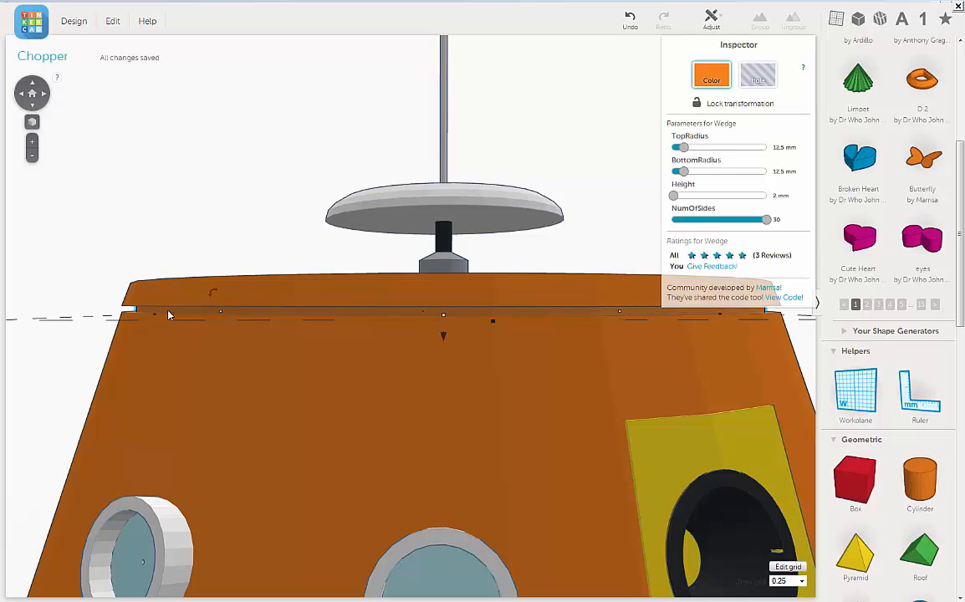
click(293, 295)
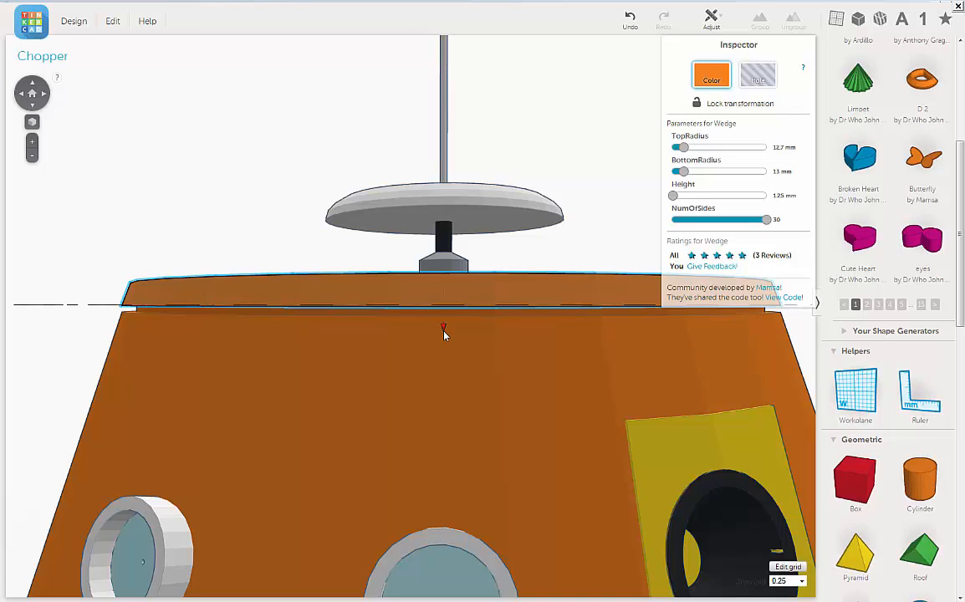
drag(443, 331, 443, 333)
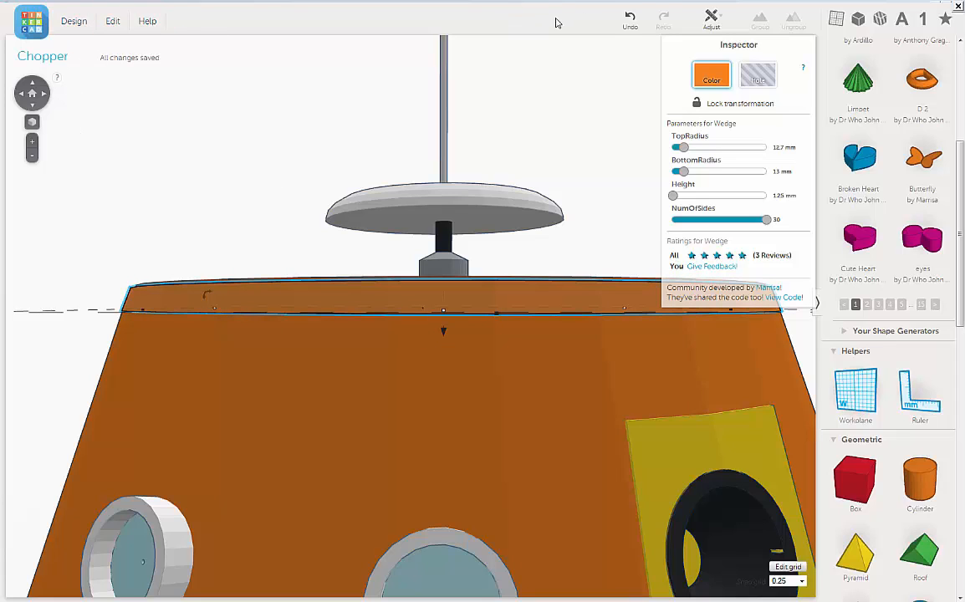
click(629, 20)
Change the snap grid to 0.1 and lower the orange rim slightly to narrow the gap above the head
click(800, 582)
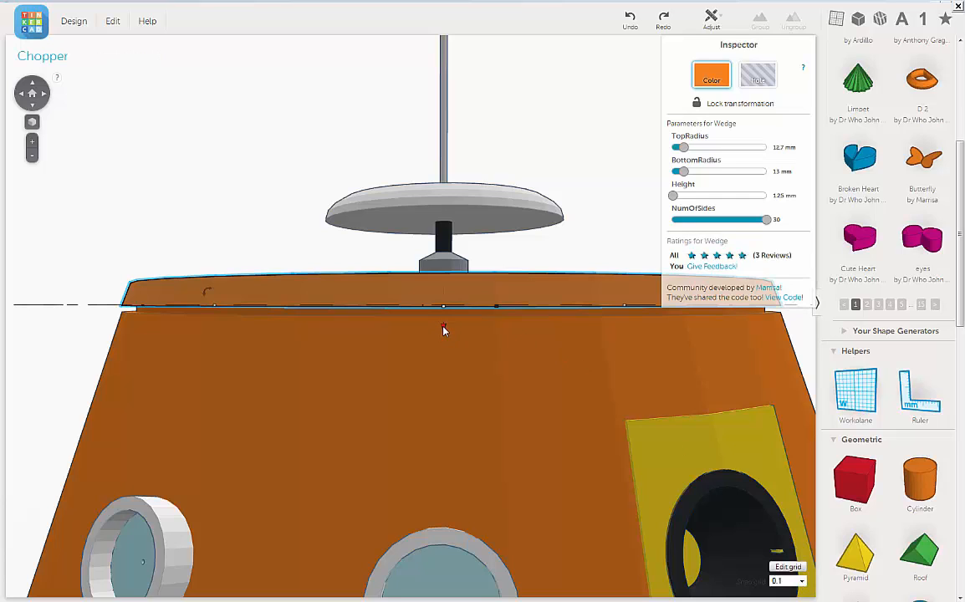
drag(443, 326, 440, 328)
Reduce the height of the 12.5 mm radius orange disc inside the rim until it sits below the rim's upper face
right_drag(271, 238, 250, 302)
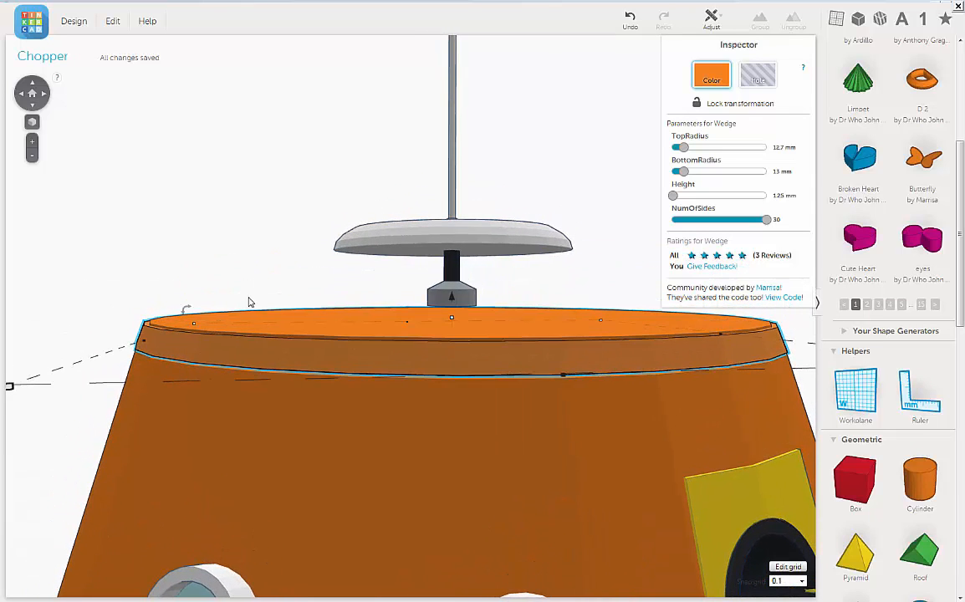
click(217, 327)
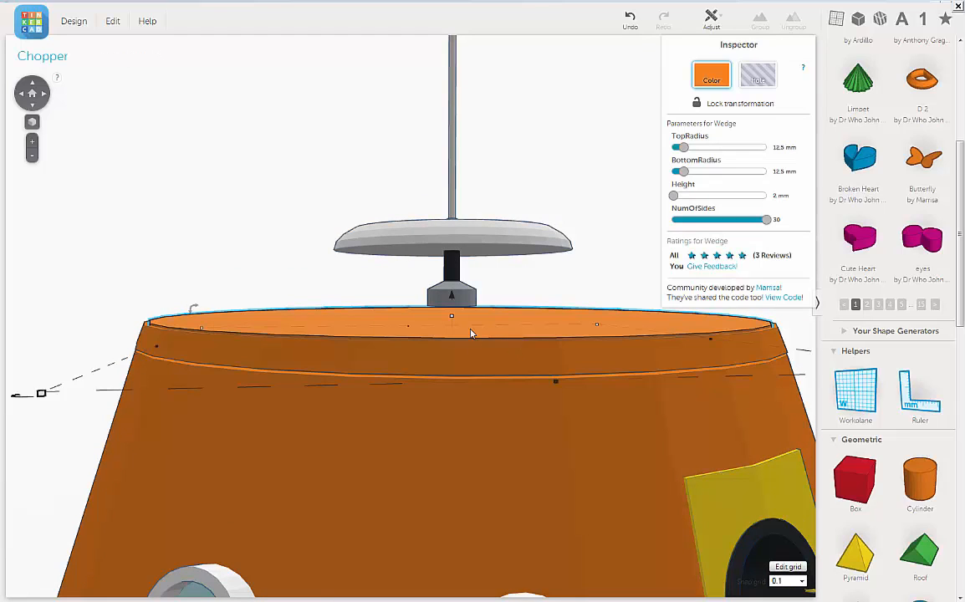
mouse_move(452, 319)
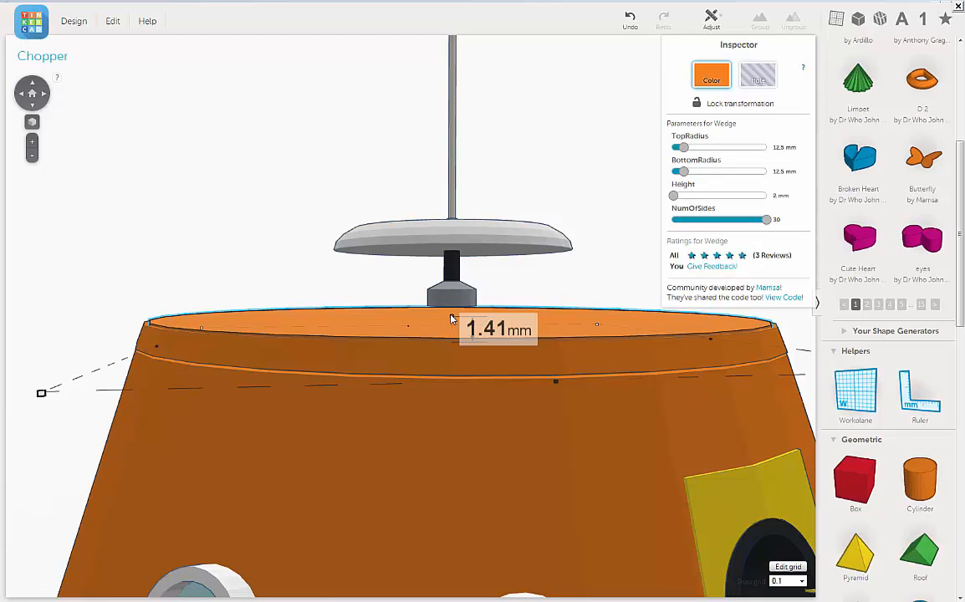
drag(451, 319, 452, 336)
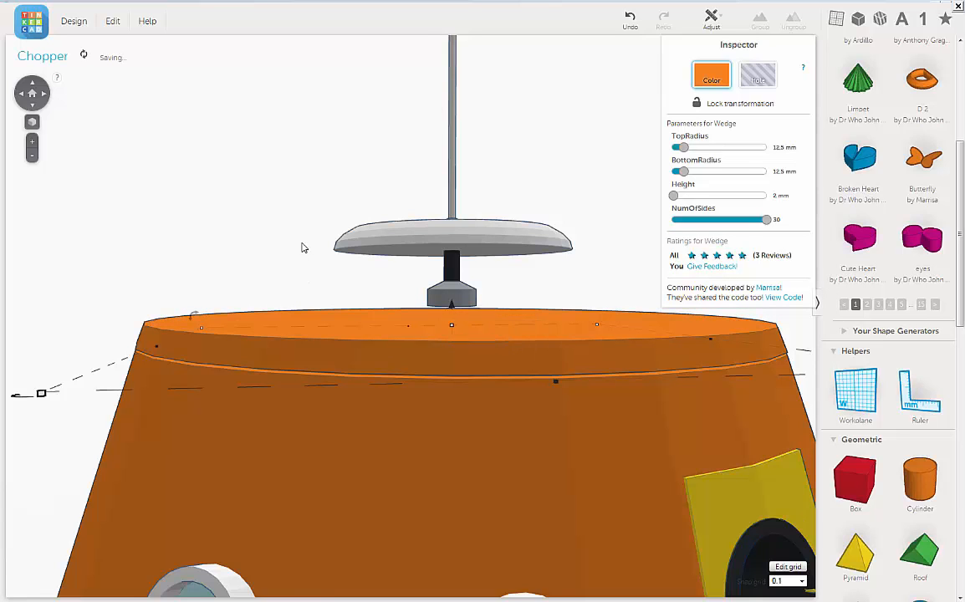
scroll(303, 248, down, 5)
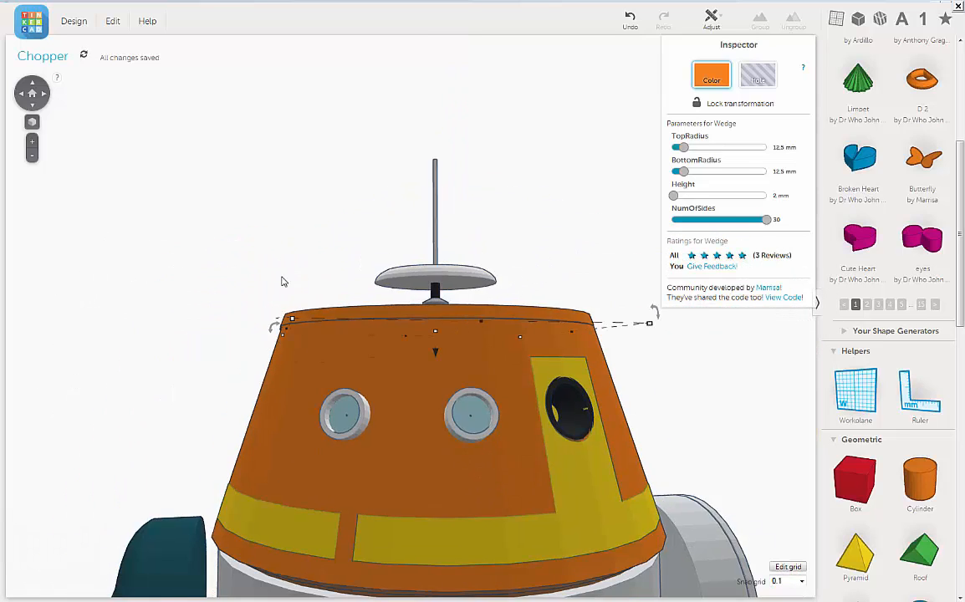
right_drag(251, 280, 213, 282)
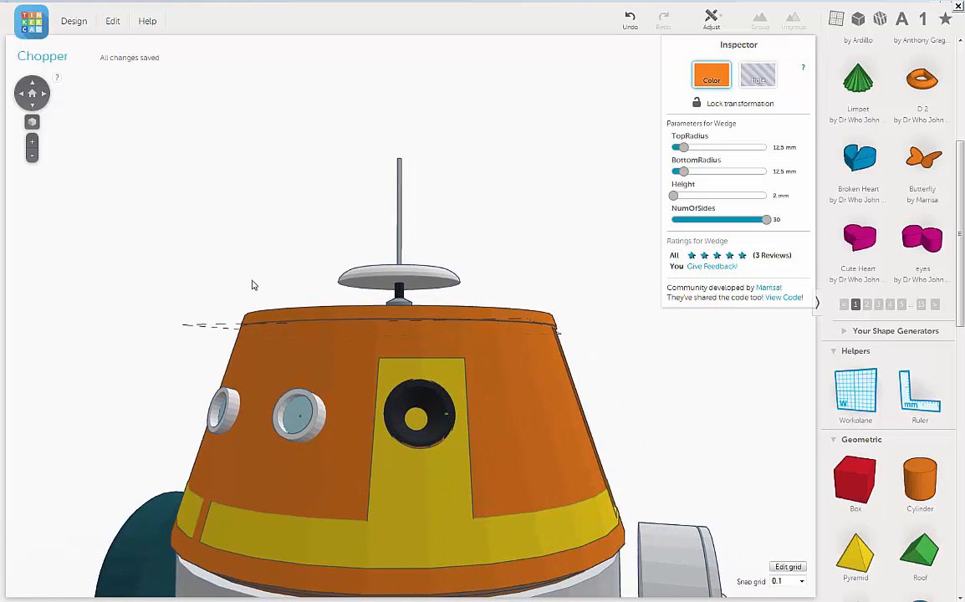
Select the whole antenna assembly of rod, white dish and base, and lower it slightly onto the head's top face
scroll(279, 295, down, 4)
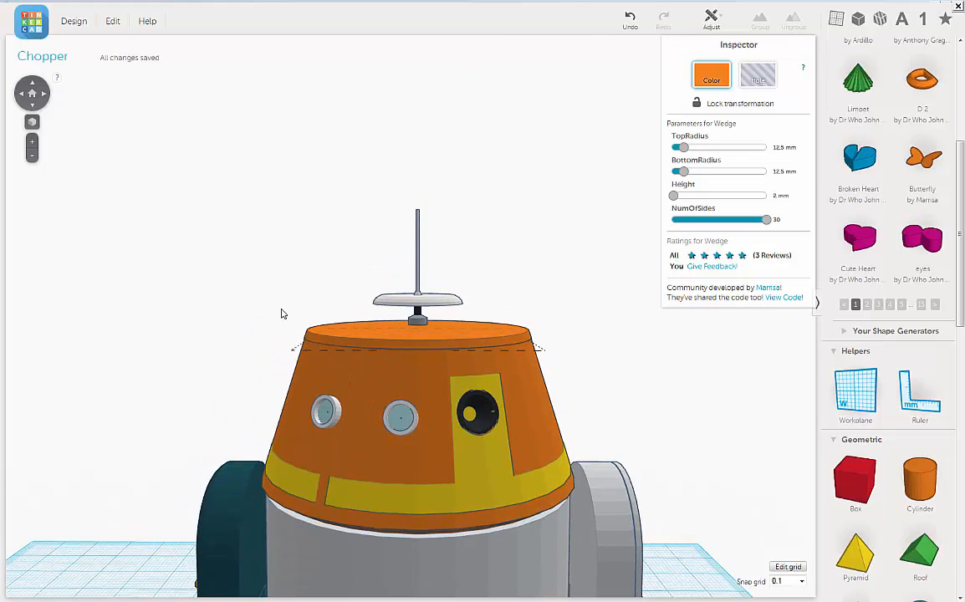
scroll(373, 312, up, 4)
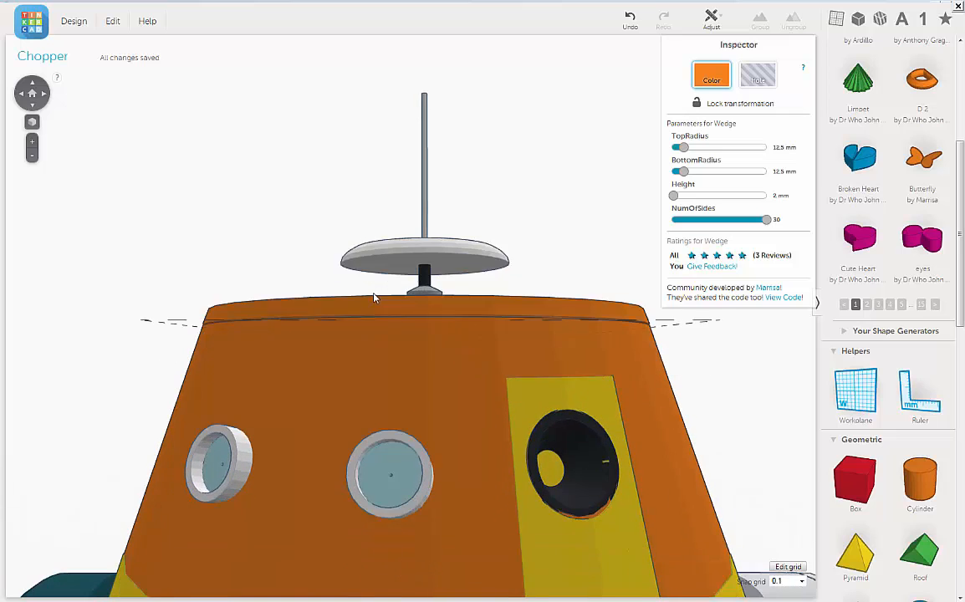
right_drag(374, 293, 369, 305)
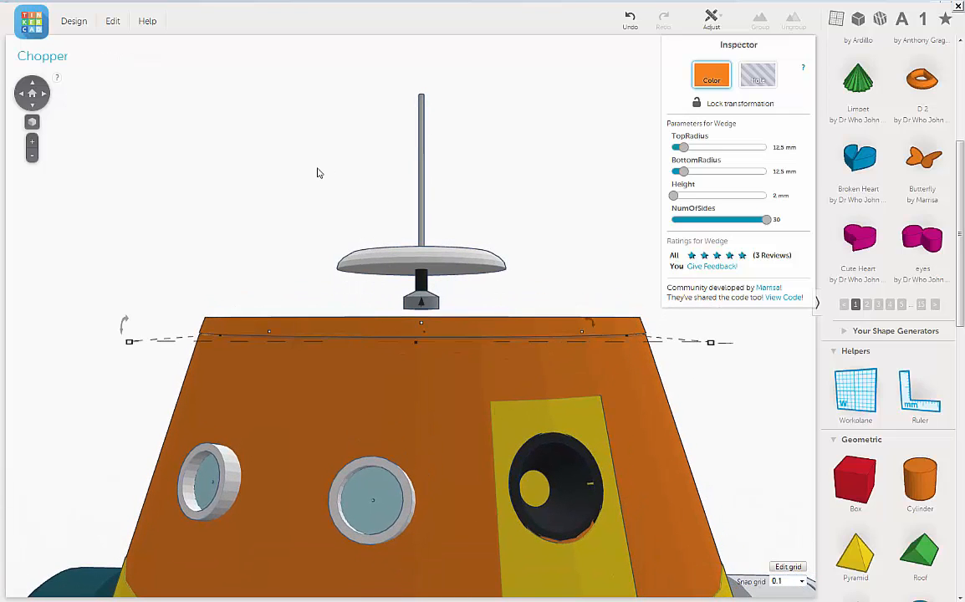
drag(317, 174, 554, 309)
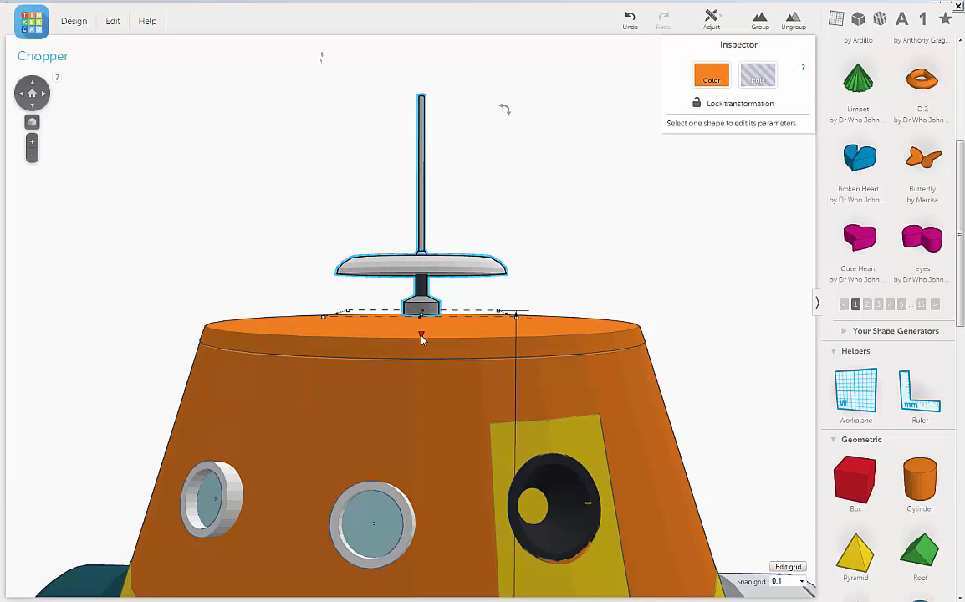
drag(421, 338, 423, 353)
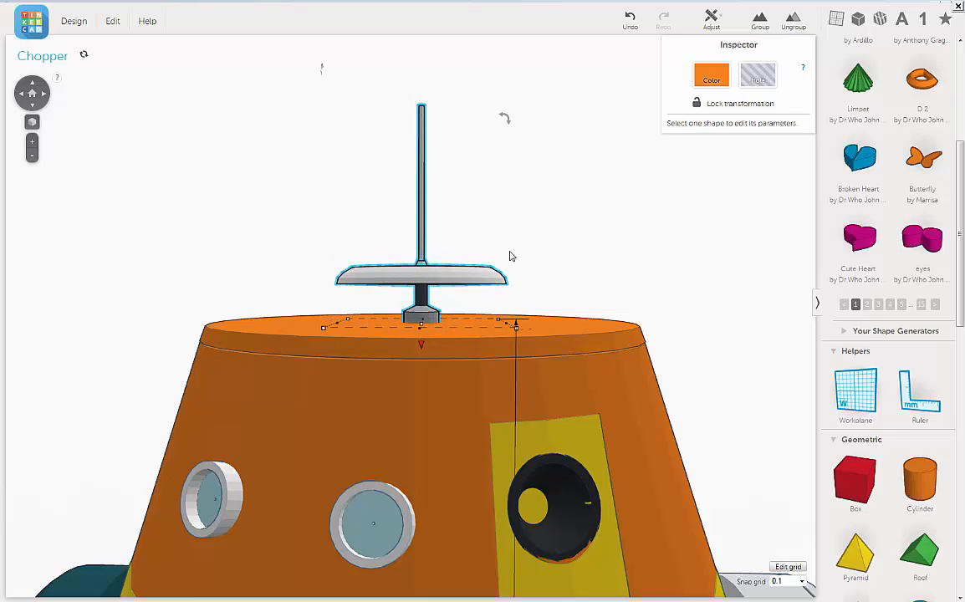
right_drag(526, 233, 525, 242)
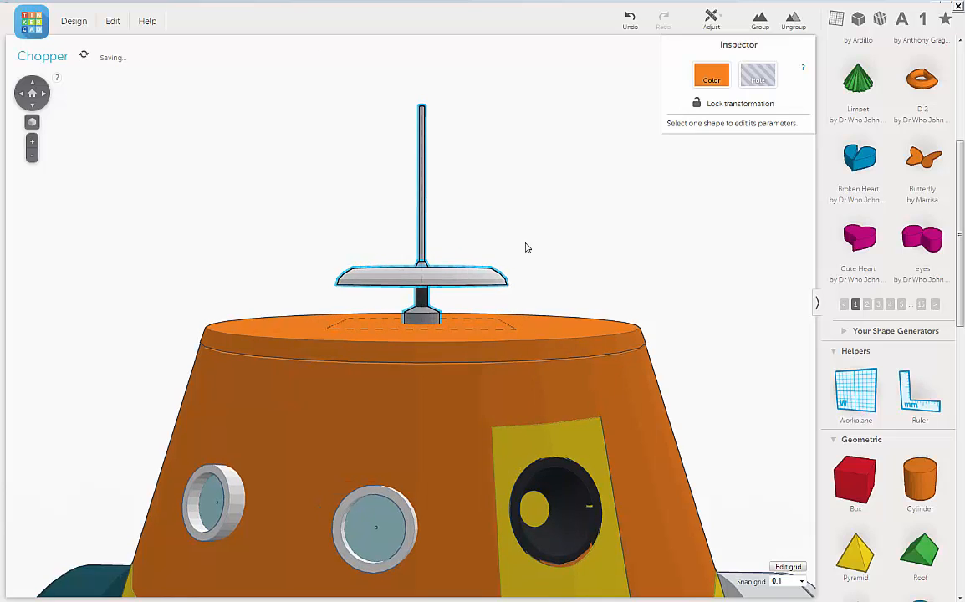
Scale the white antenna dish up evenly in width and depth to about 13.9 mm
click(474, 275)
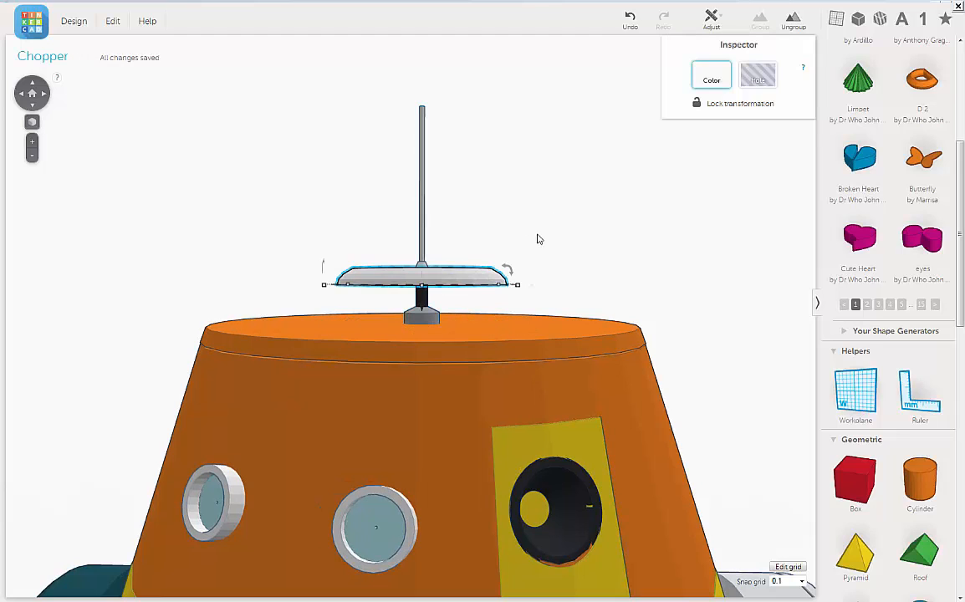
right_drag(552, 267, 556, 330)
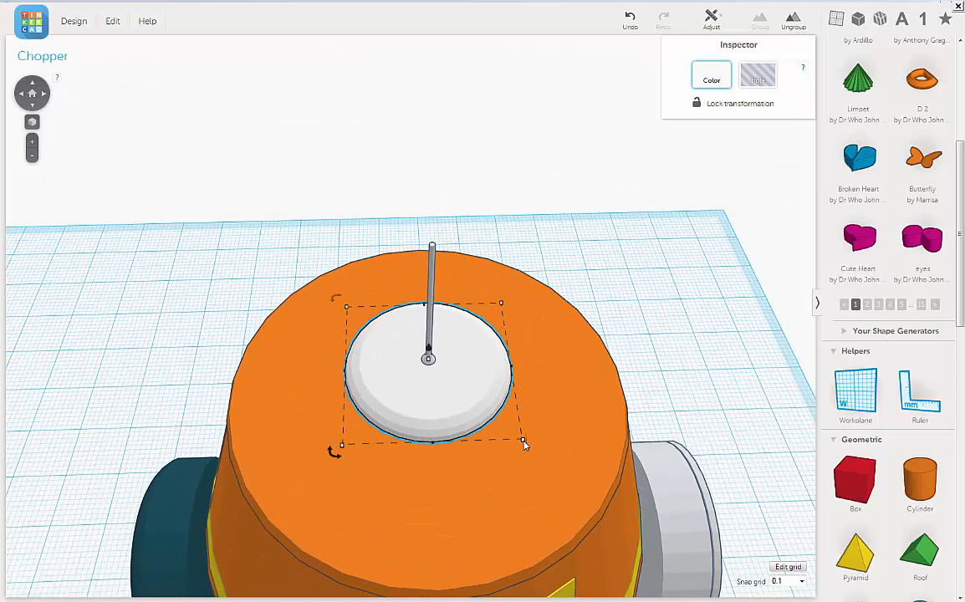
mouse_move(523, 441)
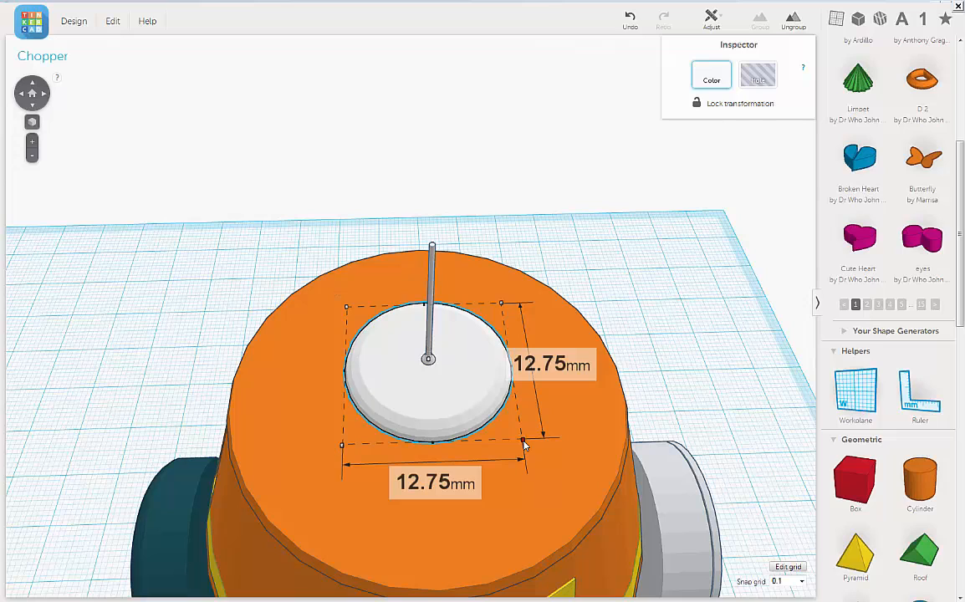
drag(523, 443, 534, 460)
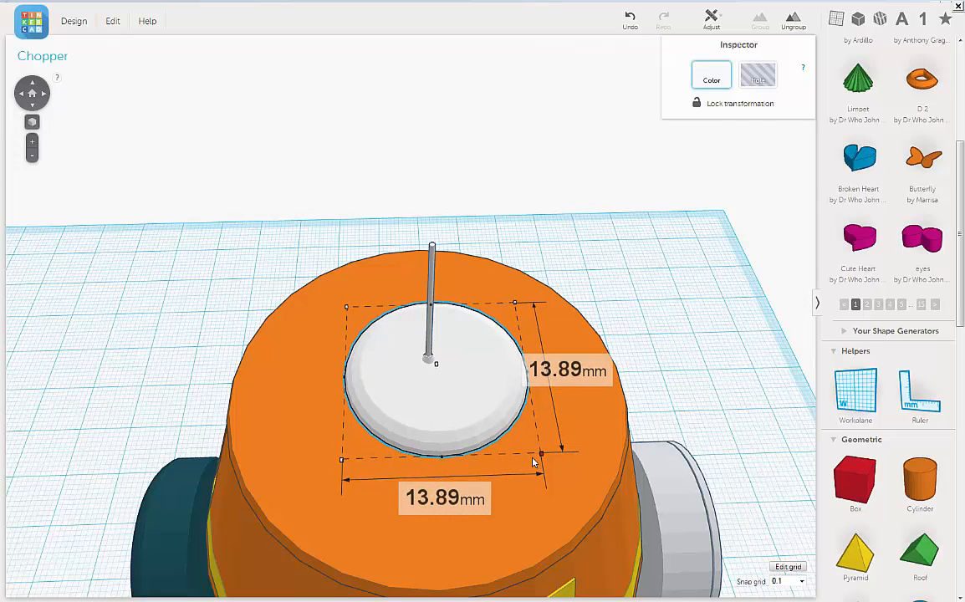
right_drag(596, 252, 596, 152)
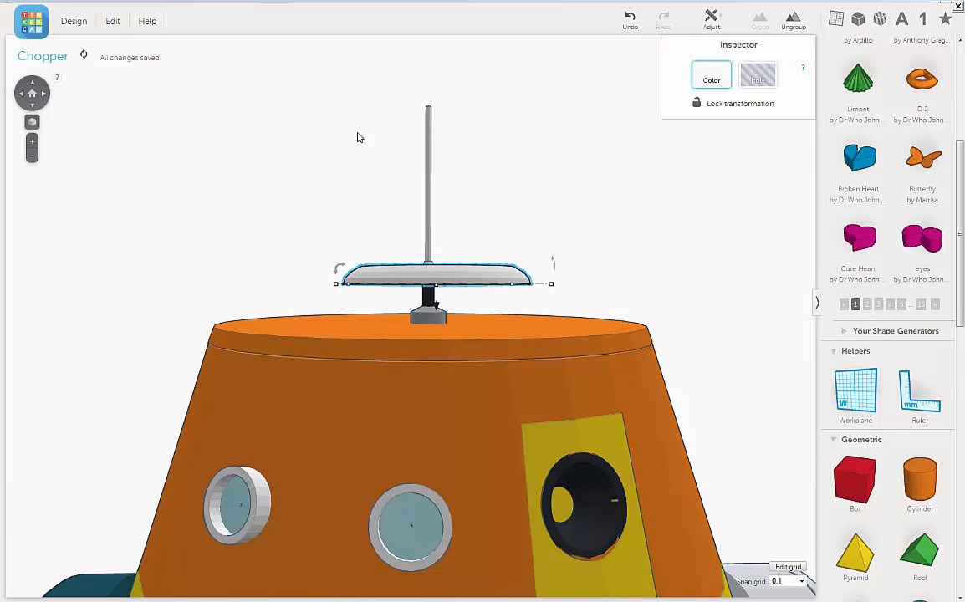
Center the rod, dish and base of the antenna on each other along both horizontal axes with Align, and deselect them
drag(344, 122, 477, 315)
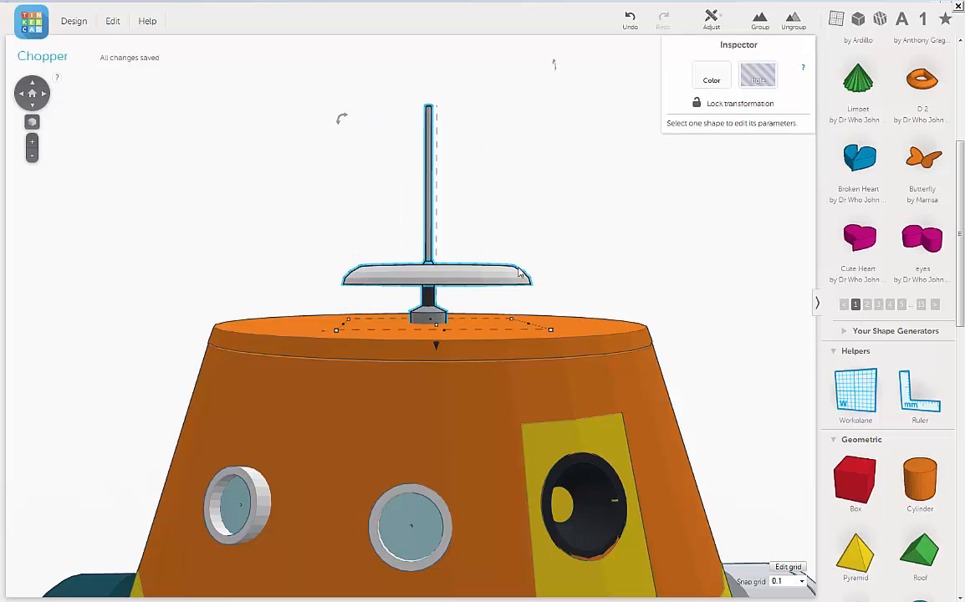
click(710, 20)
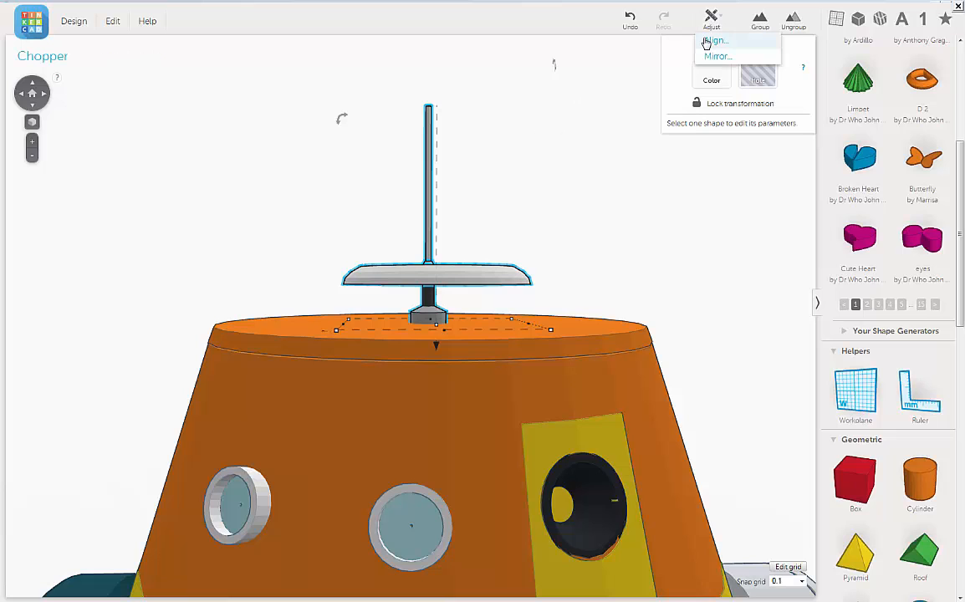
click(707, 41)
right_drag(598, 217, 534, 338)
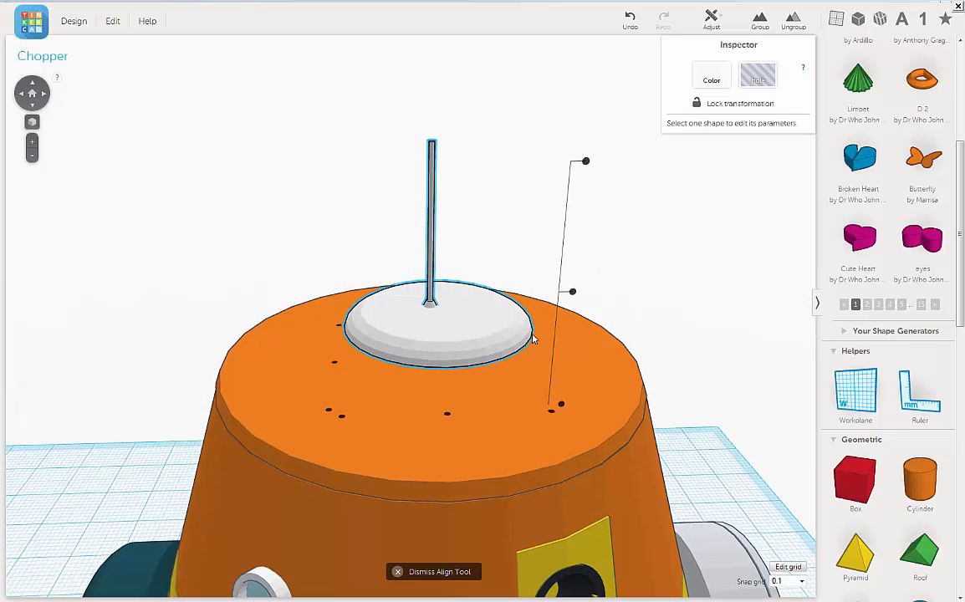
click(335, 366)
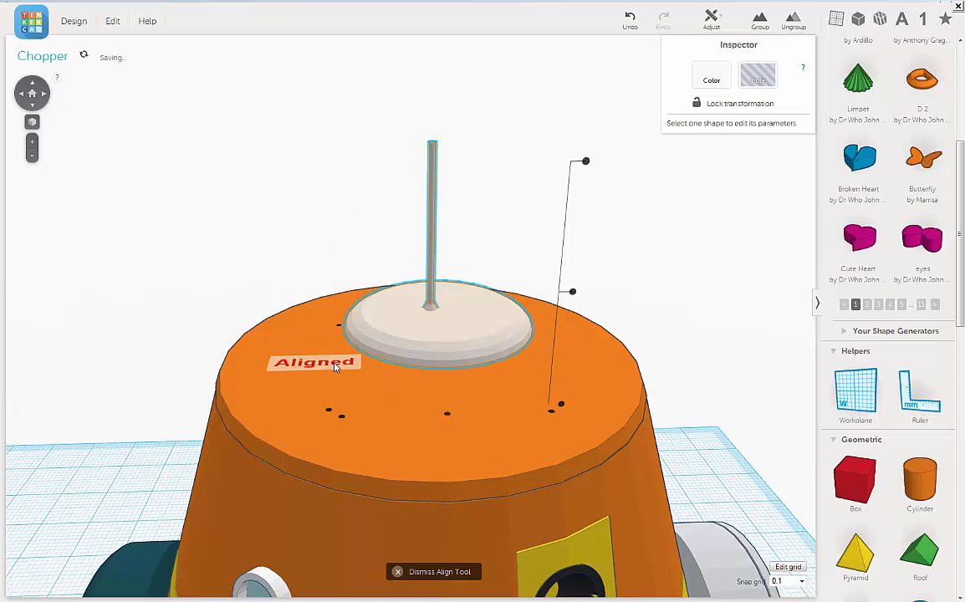
click(447, 419)
right_drag(552, 247, 545, 224)
scroll(662, 261, down, 3)
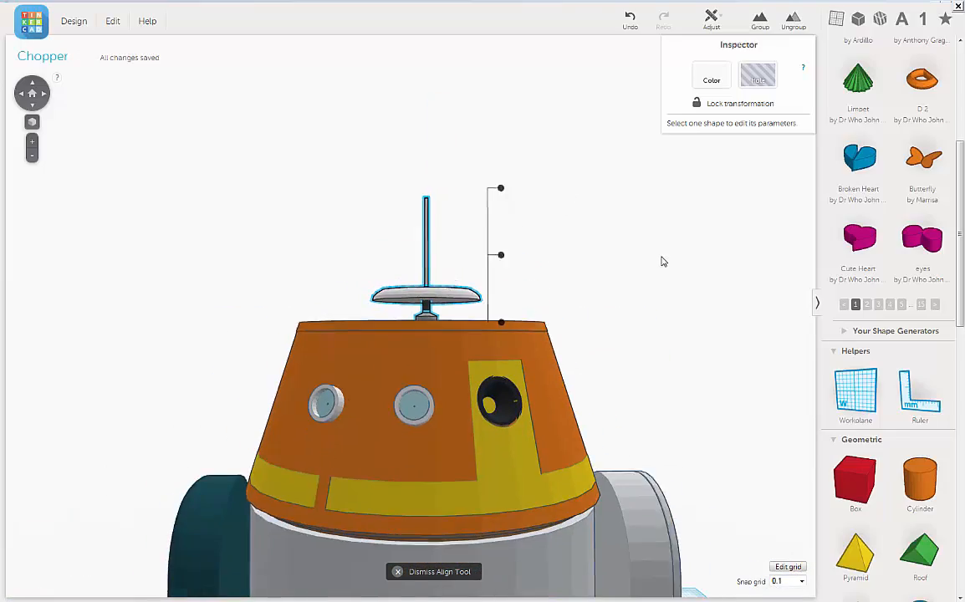
right_drag(637, 287, 542, 334)
scroll(549, 308, down, 2)
click(548, 309)
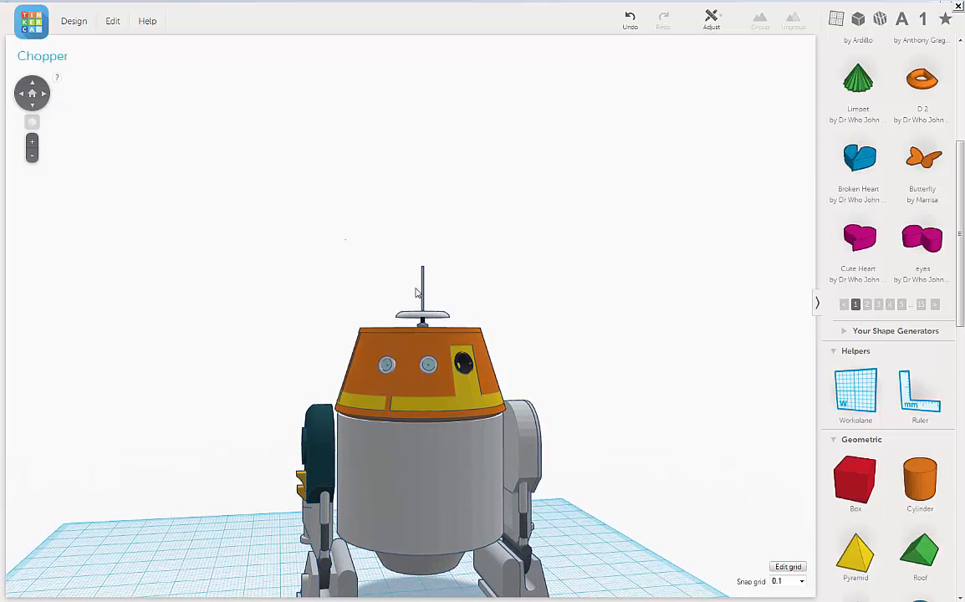
Try to center the antenna, head parts, grey body and the cone beneath it front to back with Align
drag(416, 293, 527, 427)
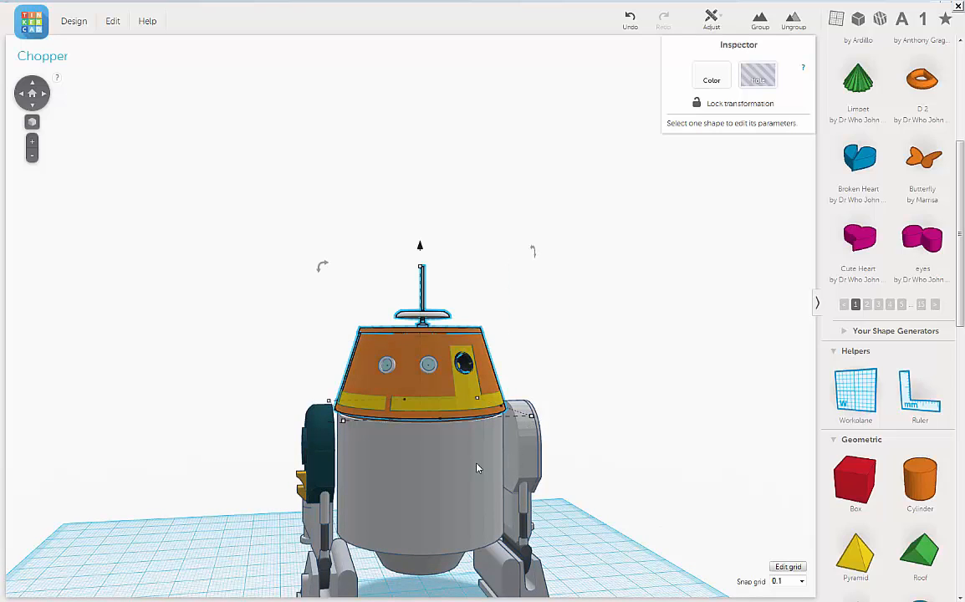
shift+click(445, 463)
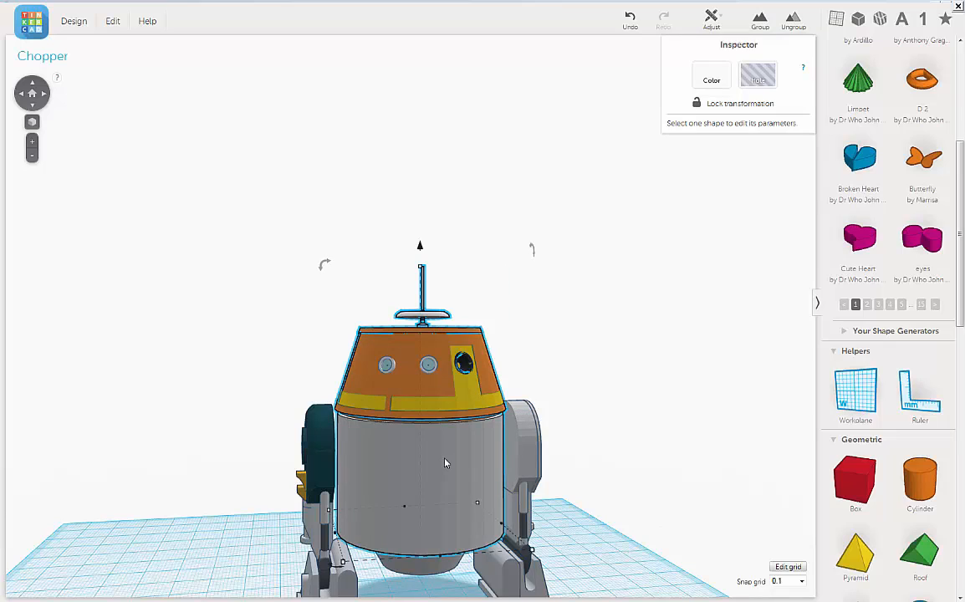
shift+click(437, 567)
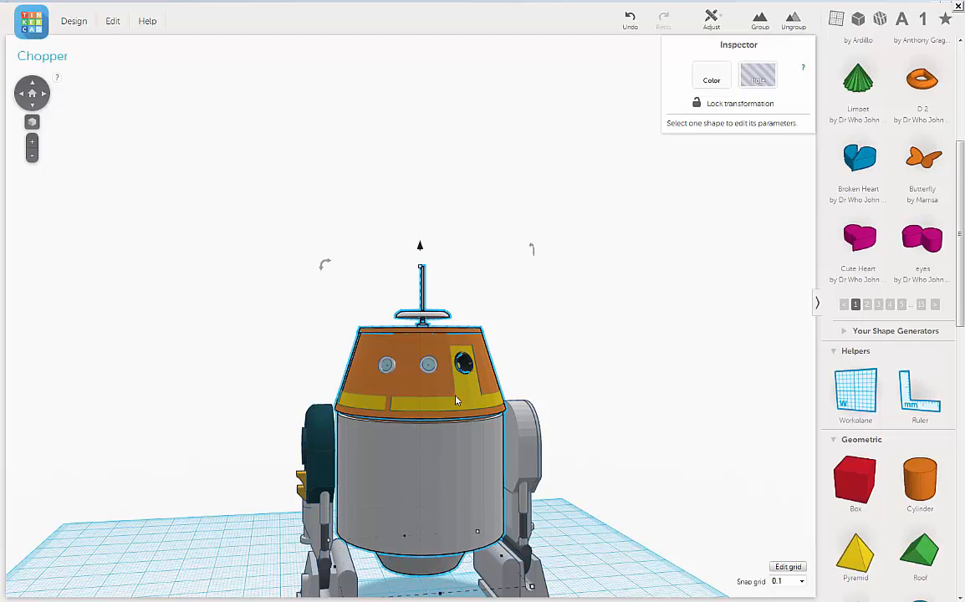
mouse_move(532, 356)
right_down()
mouse_move(543, 350)
mouse_move(534, 319)
mouse_move(522, 359)
right_up()
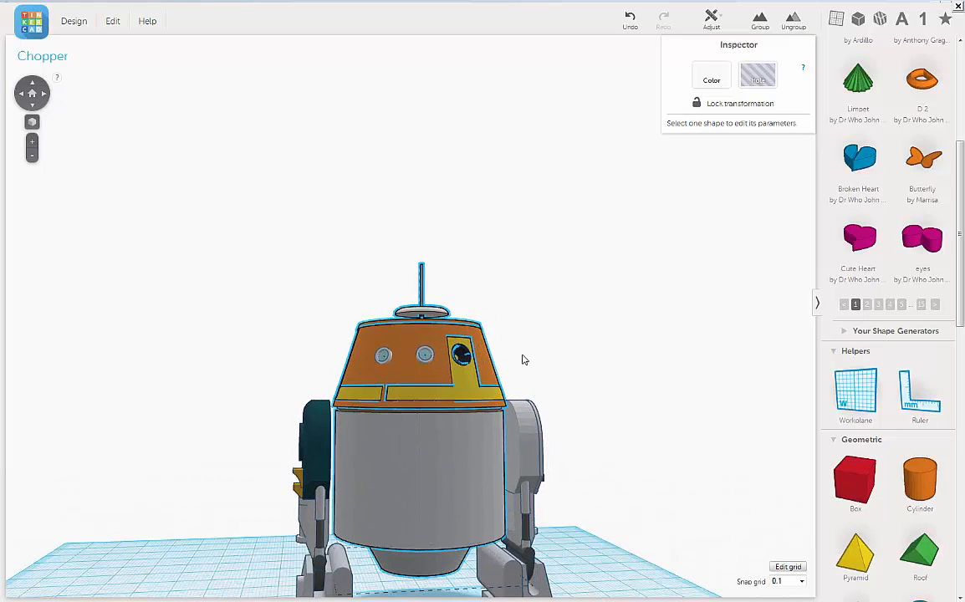
scroll(544, 334, up, 4)
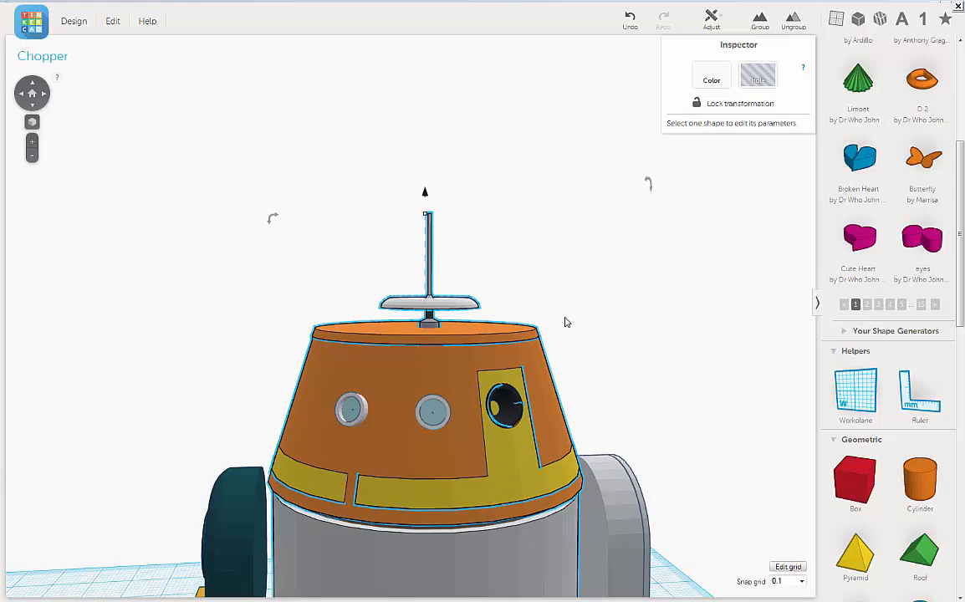
middle_drag(564, 317, 562, 317)
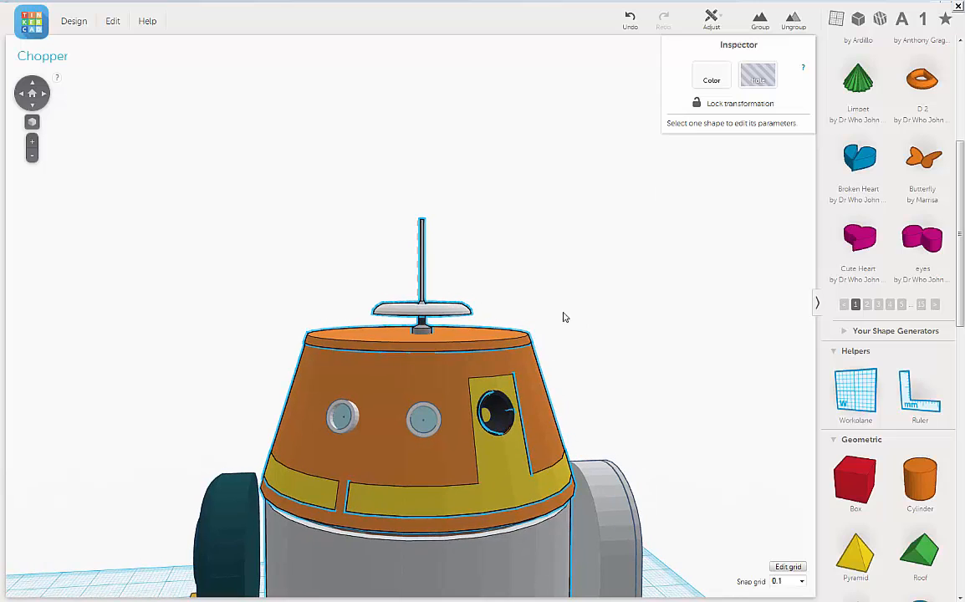
click(711, 19)
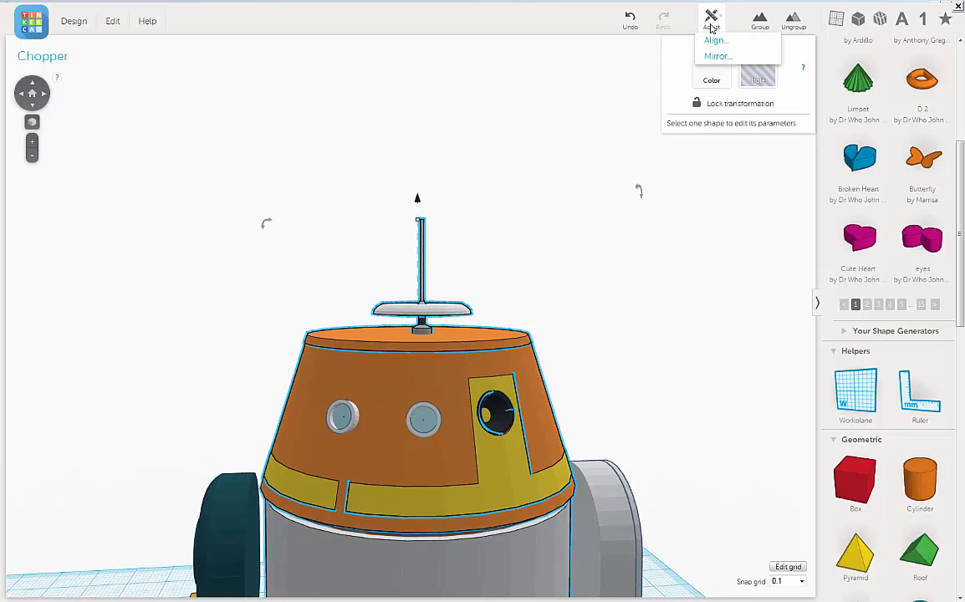
right_drag(518, 220, 340, 481)
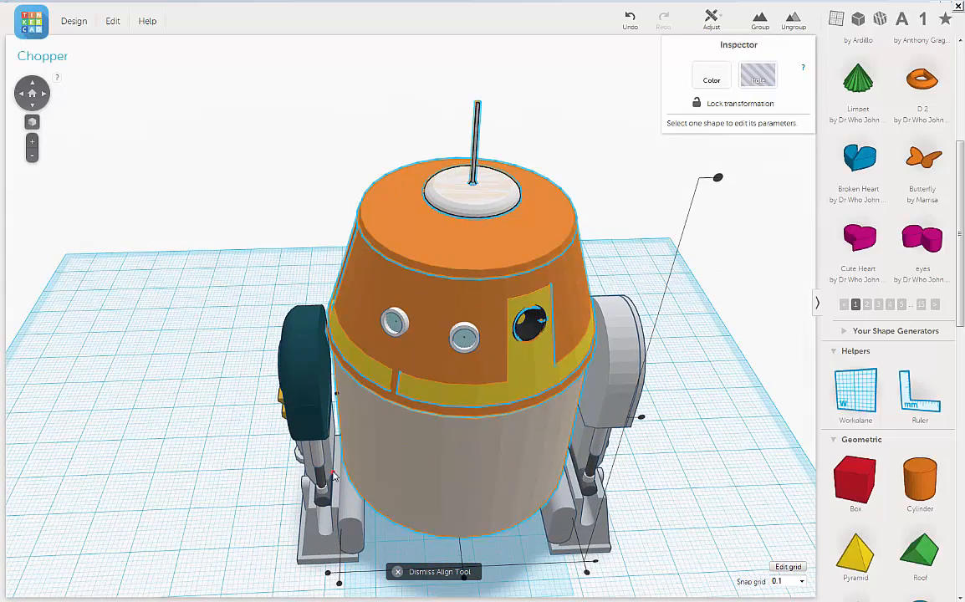
click(332, 475)
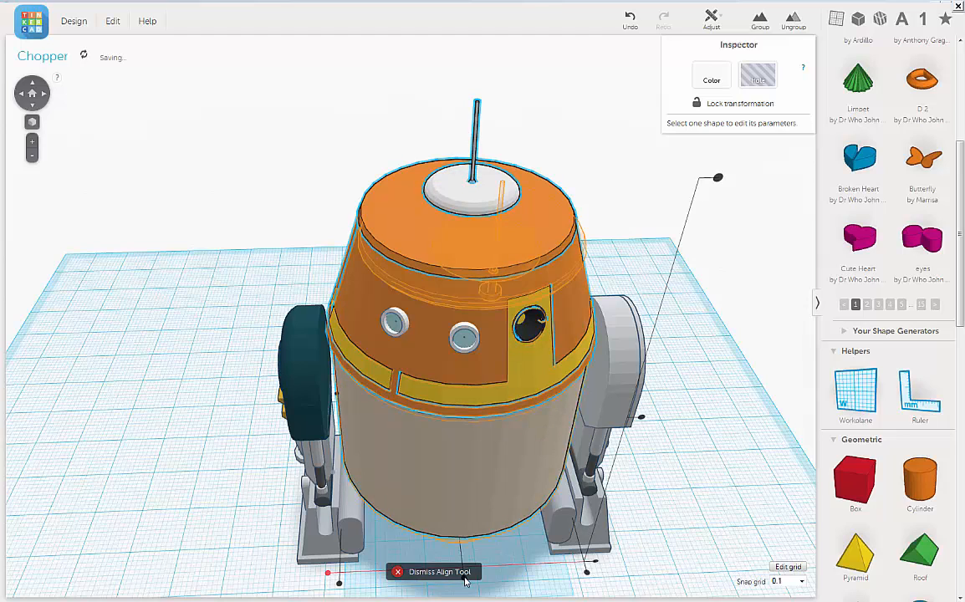
click(465, 575)
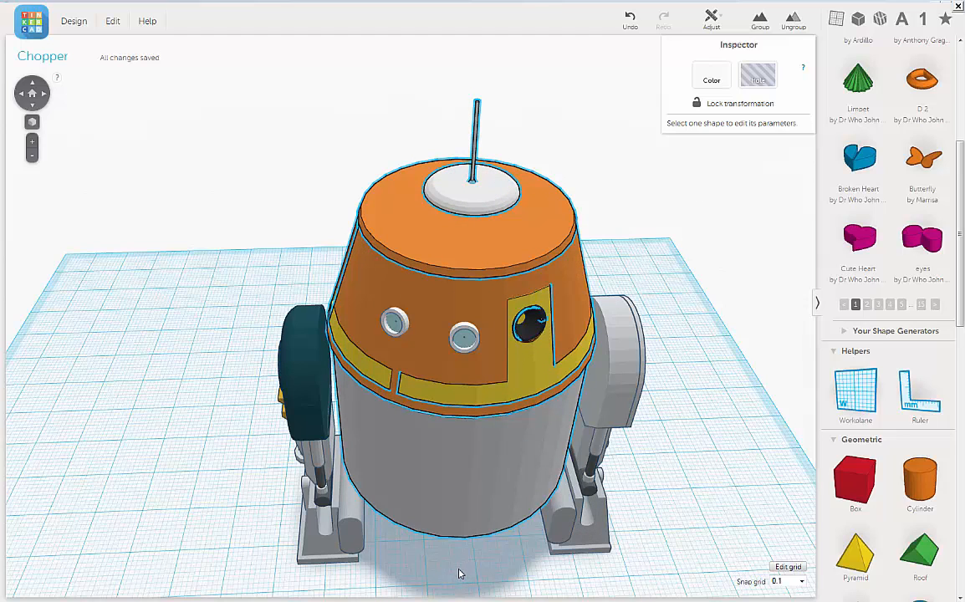
Try to center the same antenna, head and body parts side to side with Align, and undo the whole-droid alignment
right_drag(623, 251, 673, 322)
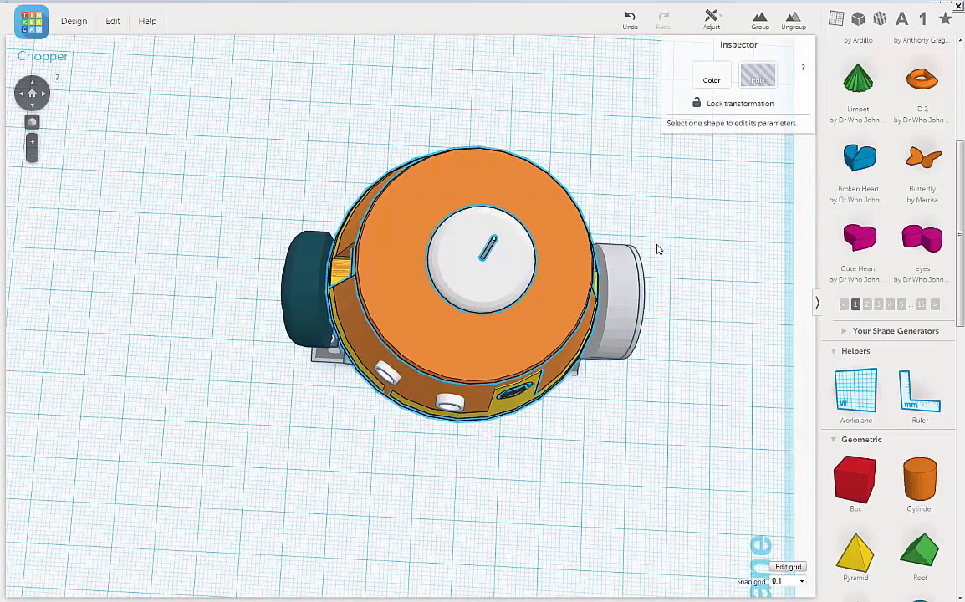
right_drag(657, 250, 671, 100)
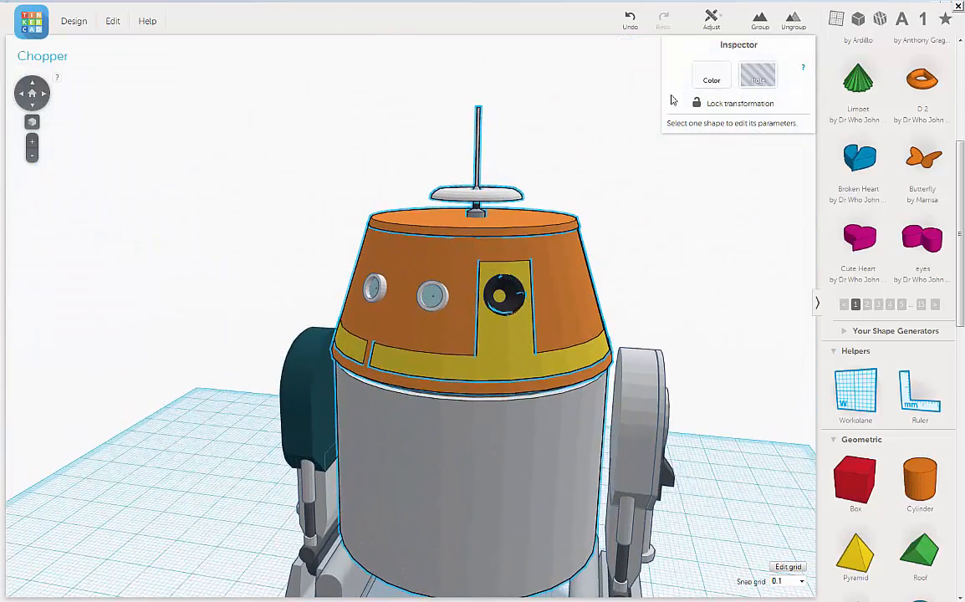
click(712, 20)
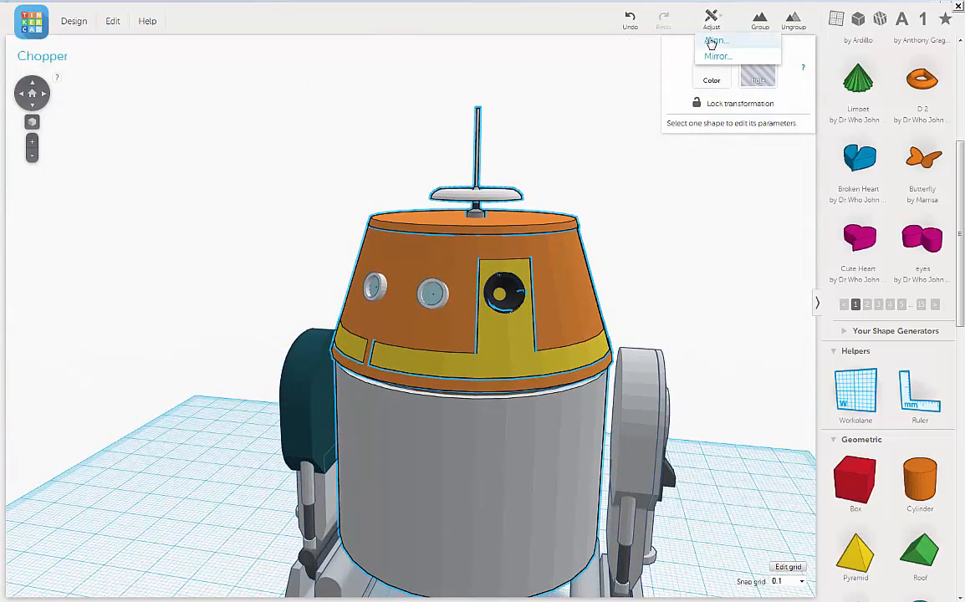
click(710, 37)
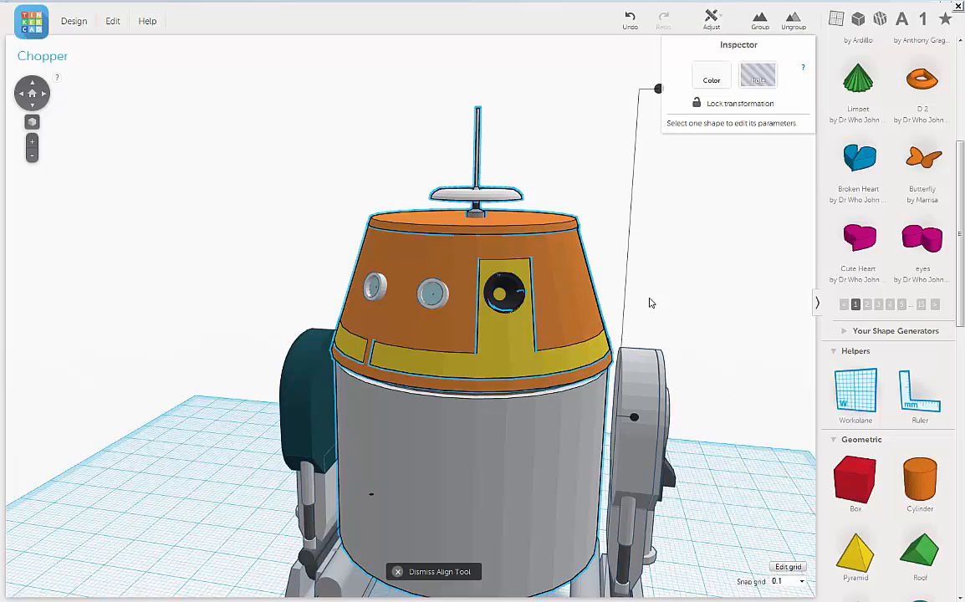
right_drag(280, 200, 420, 540)
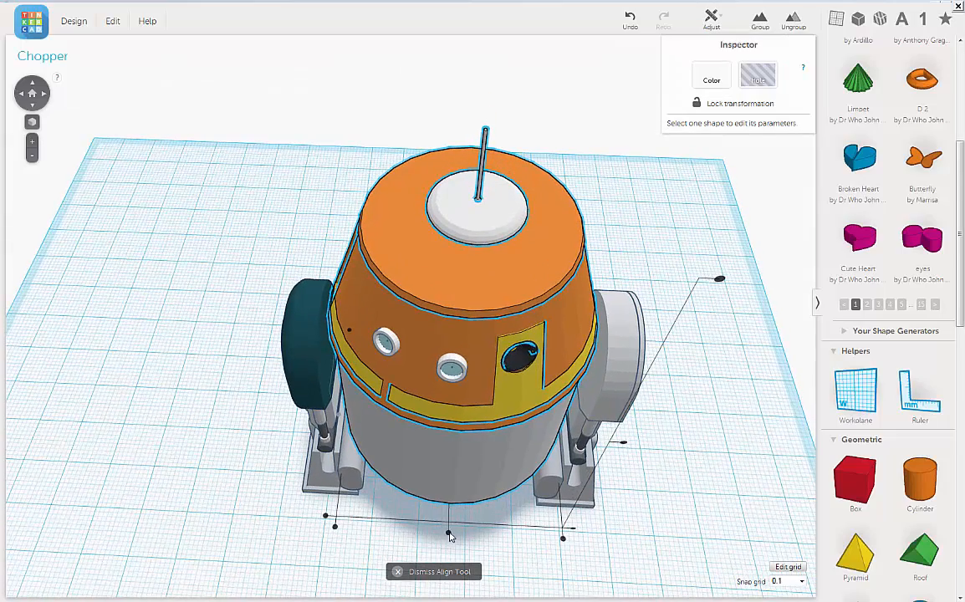
click(449, 535)
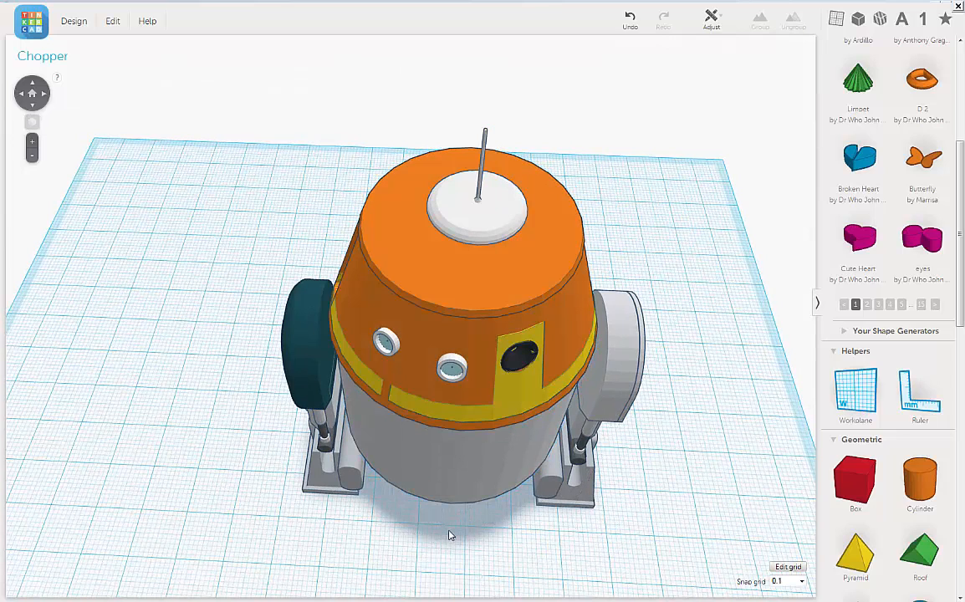
click(631, 18)
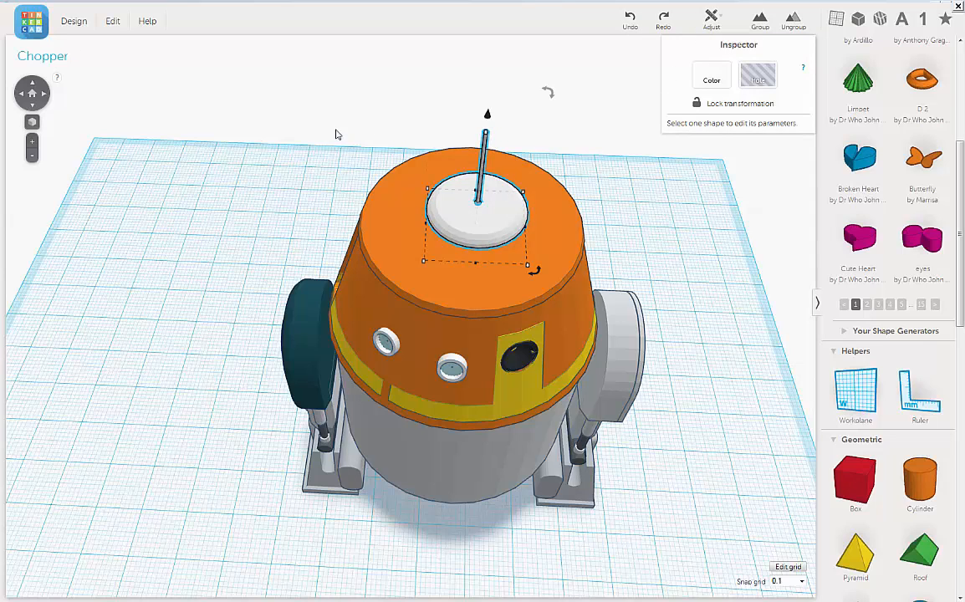
mouse_move(336, 133)
right_down()
mouse_move(344, 96)
mouse_move(331, 138)
right_up()
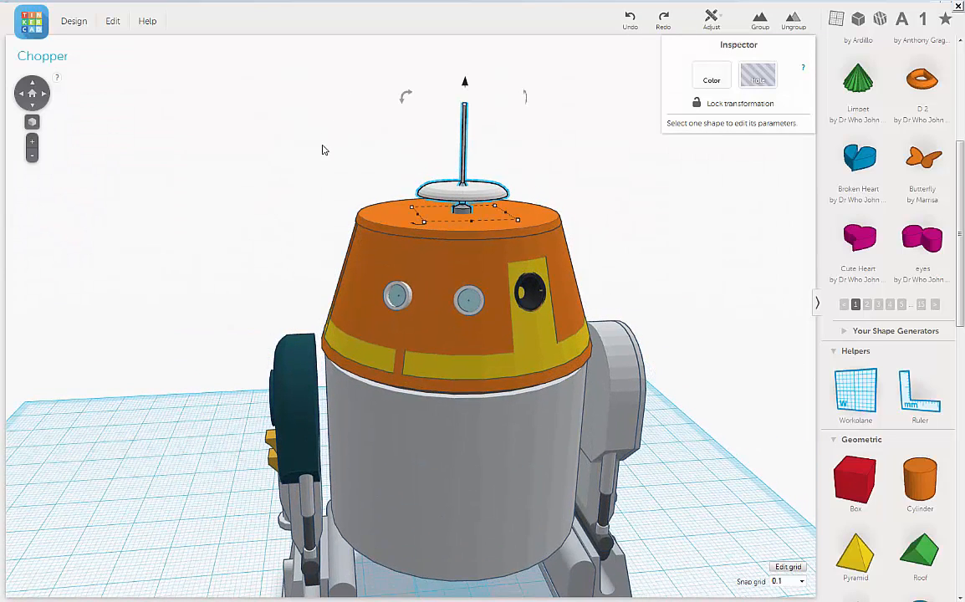
Group the antenna's rod, dish and base into one object and preserve their original colors with the Multicolor option
right_drag(581, 148, 568, 121)
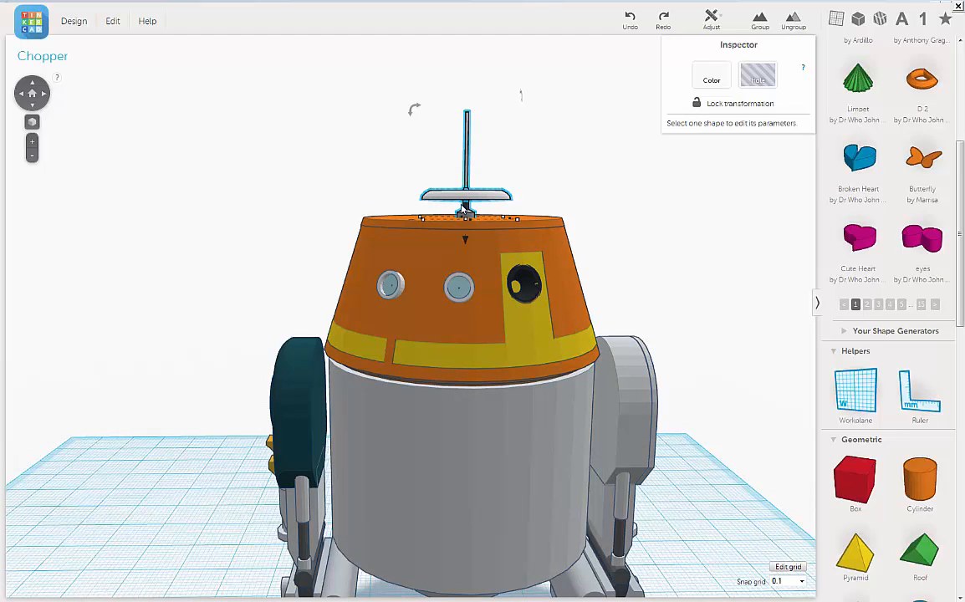
click(749, 37)
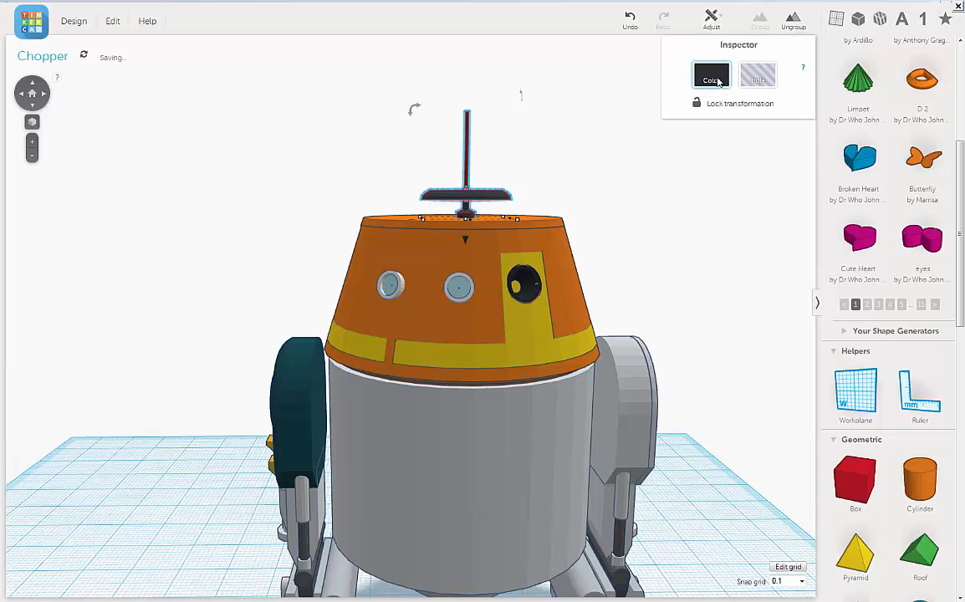
click(716, 79)
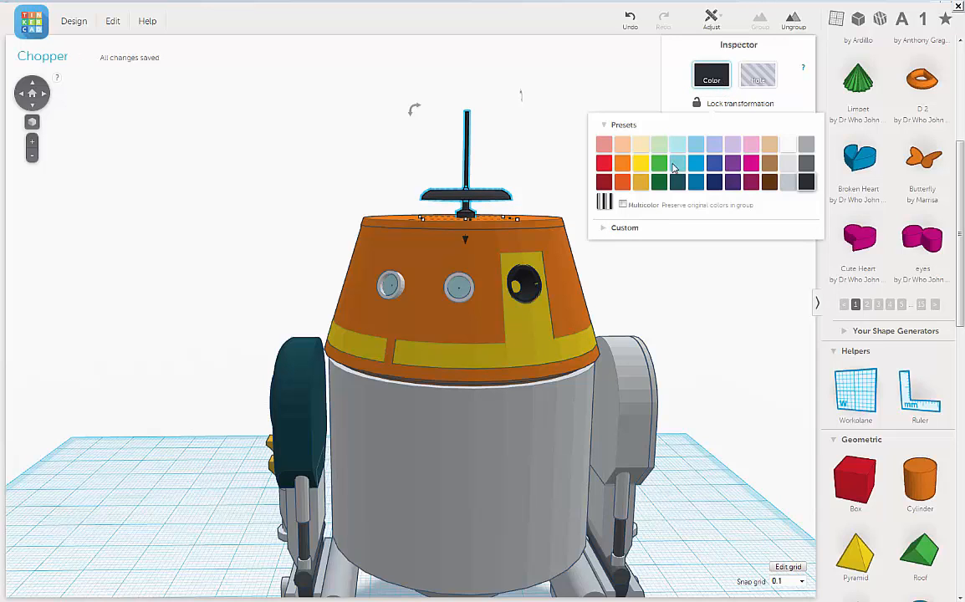
click(624, 205)
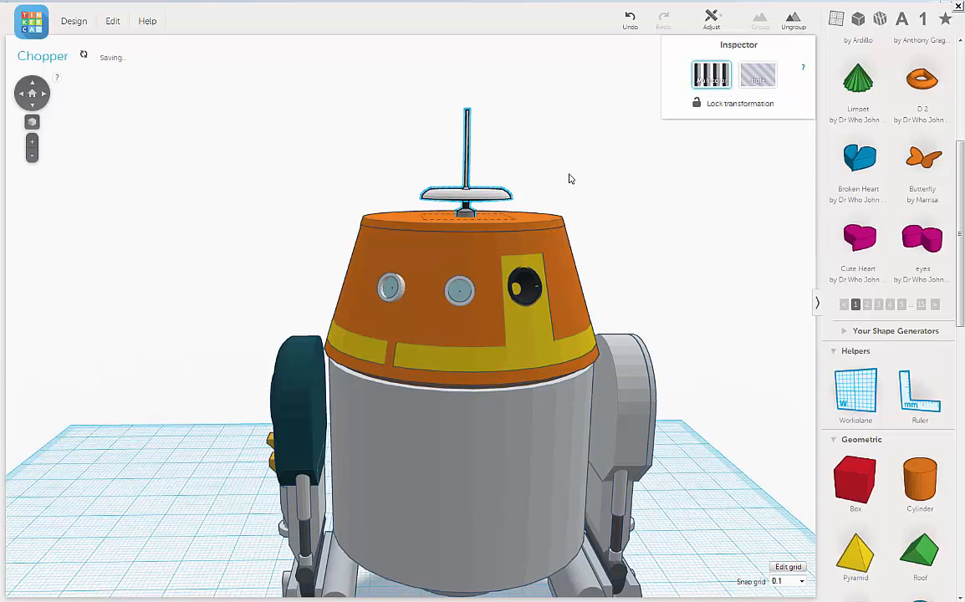
Center the grouped antenna, orange top rim, head, grey body and the cone beneath it side to side with Align
right_drag(570, 178, 567, 191)
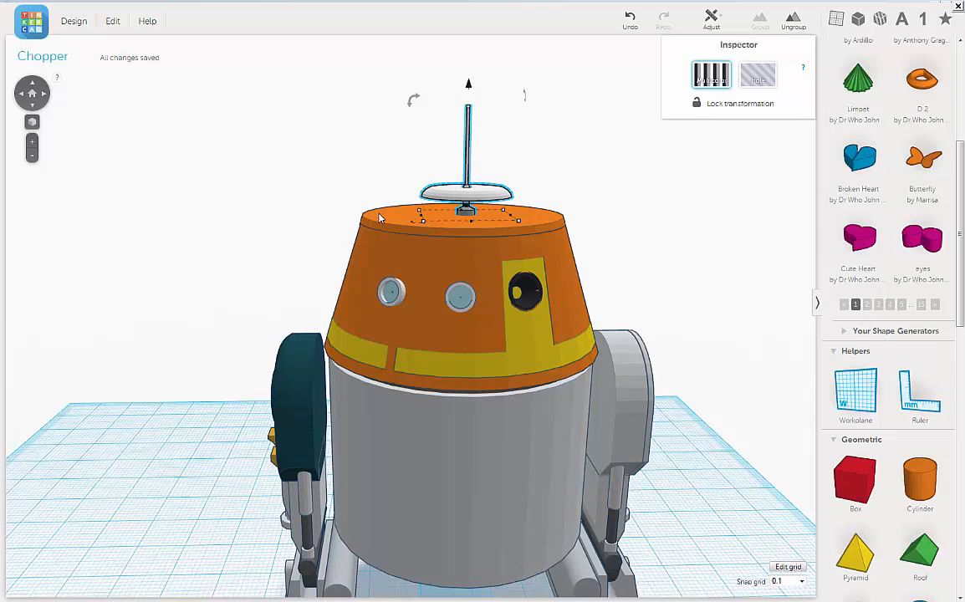
shift+click(379, 219)
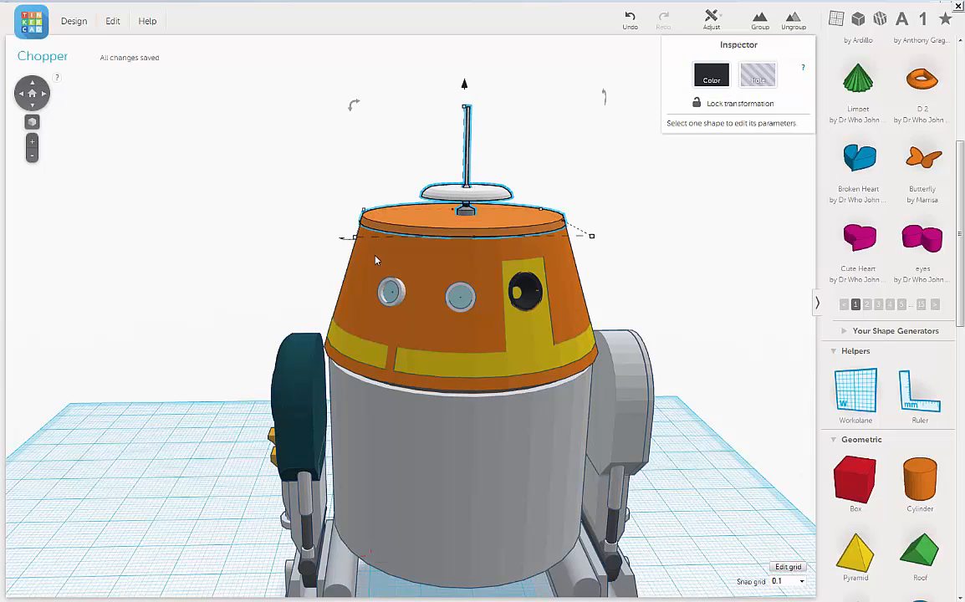
shift+click(366, 358)
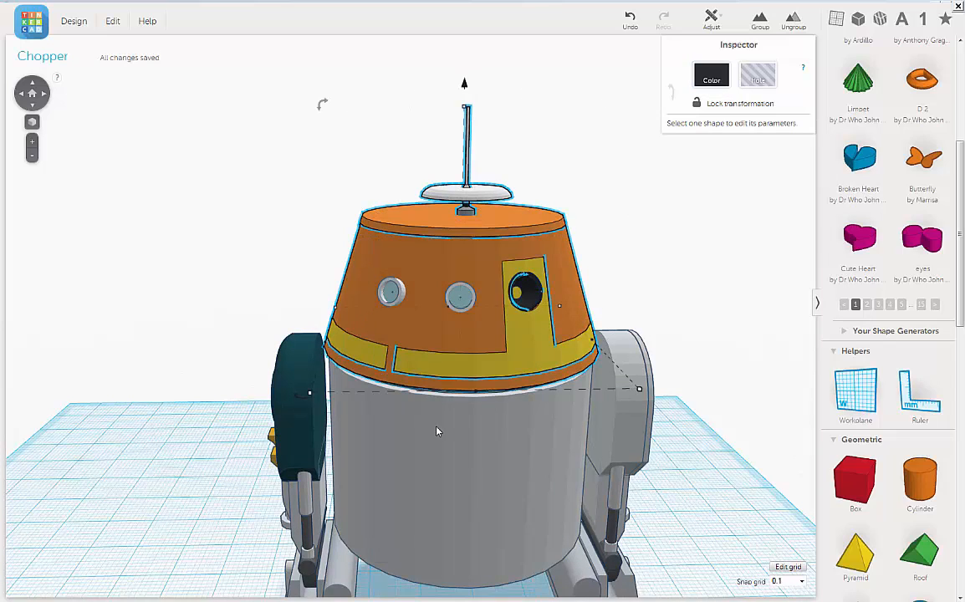
shift+click(393, 384)
key(f)
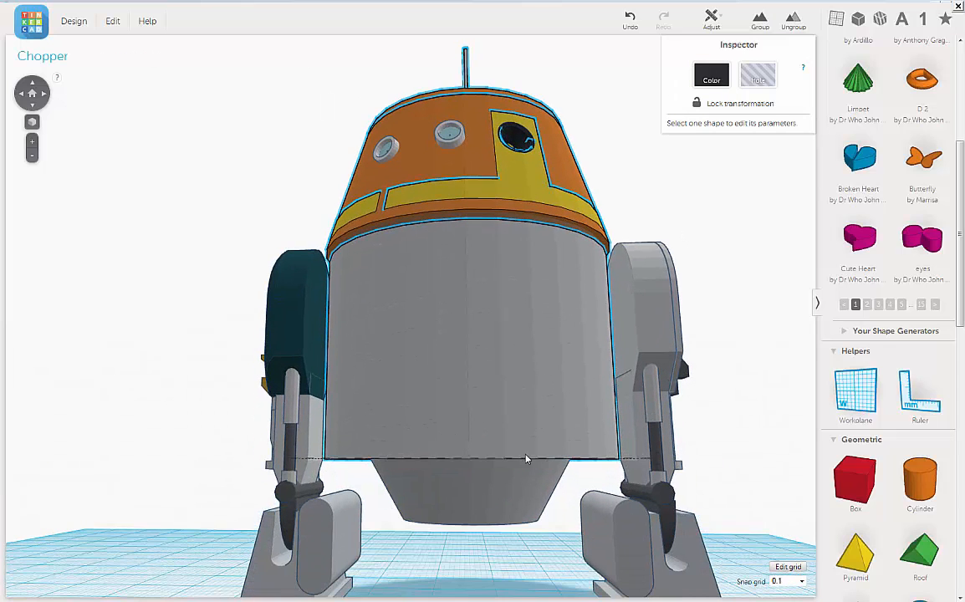
right_drag(596, 265, 602, 362)
click(712, 18)
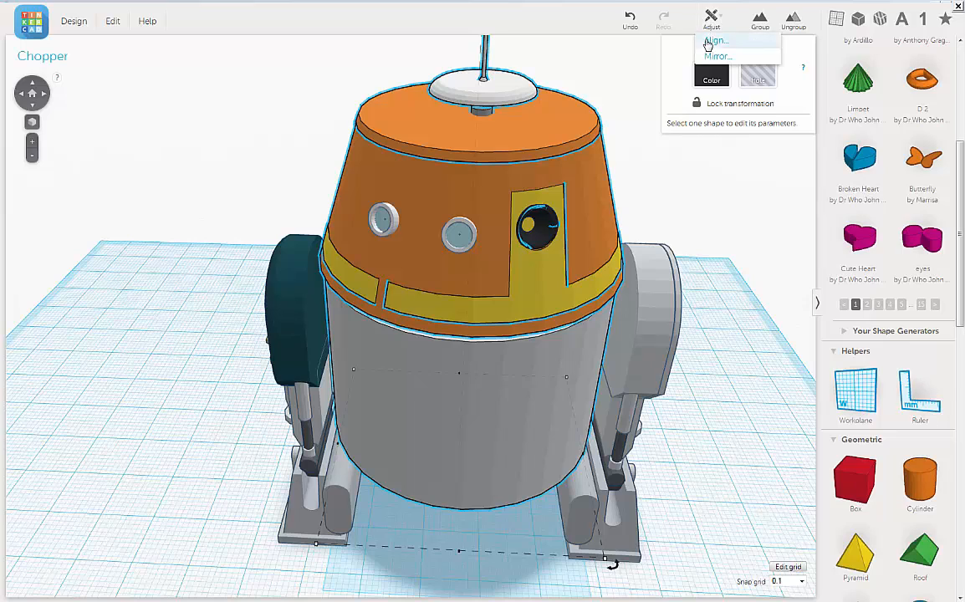
click(709, 42)
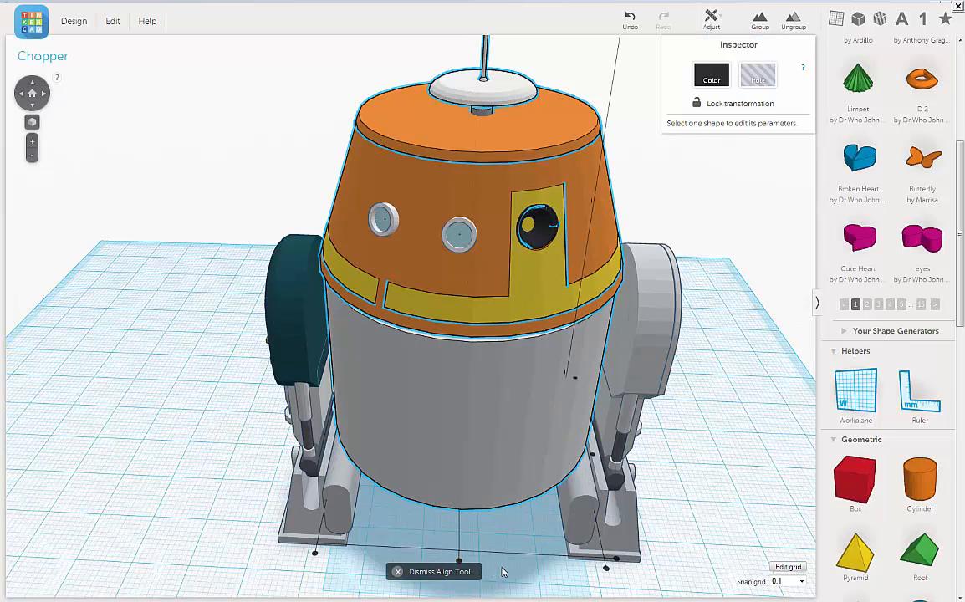
right_drag(507, 570, 487, 537)
click(477, 505)
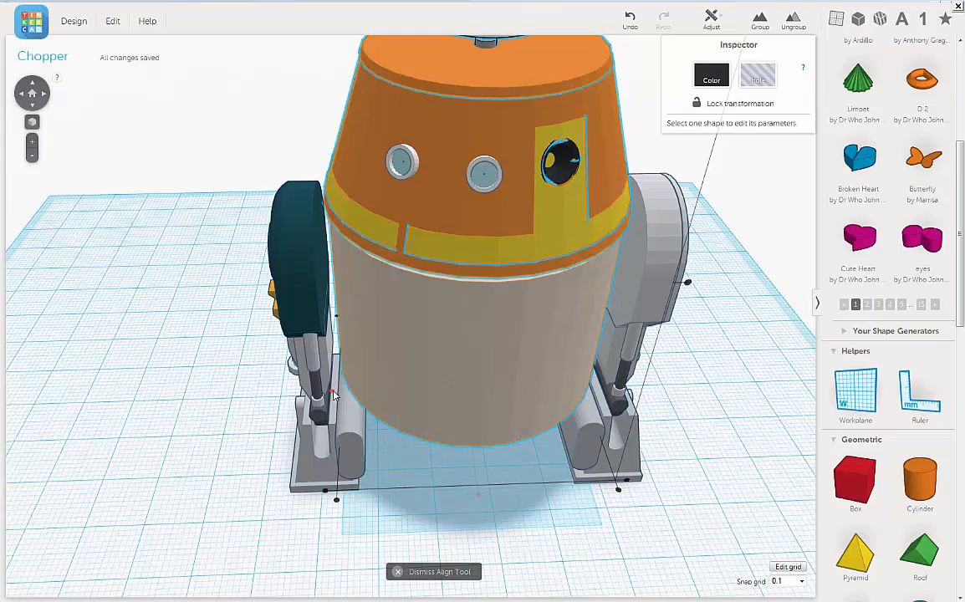
Center the same antenna, head and body parts front to back, and deselect them
click(333, 392)
right_drag(208, 390, 279, 327)
scroll(415, 315, down, 5)
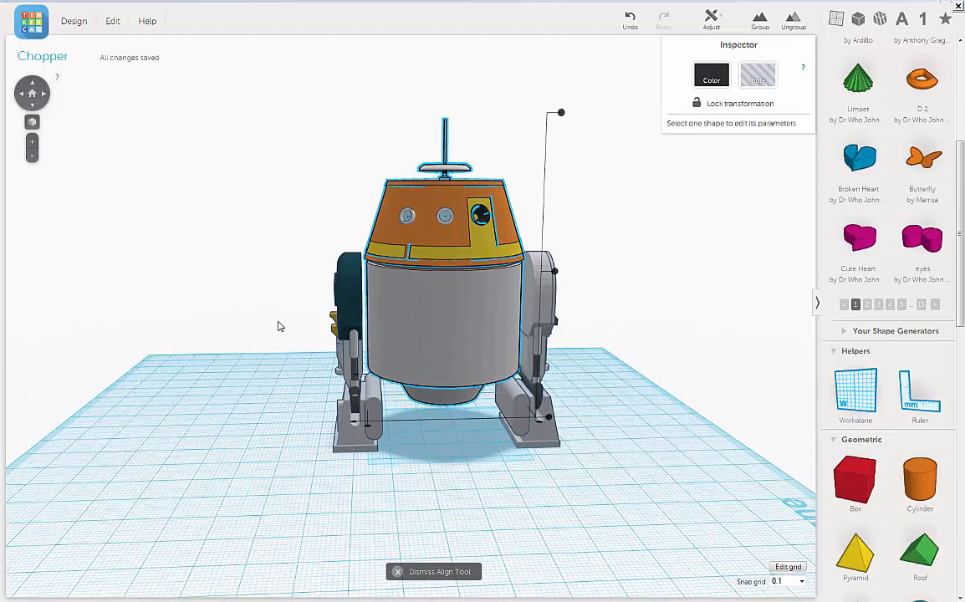
click(591, 238)
mouse_move(588, 364)
right_down()
mouse_move(562, 362)
mouse_move(574, 350)
mouse_move(614, 348)
mouse_move(558, 362)
mouse_move(599, 358)
right_up()
right_drag(467, 496, 414, 495)
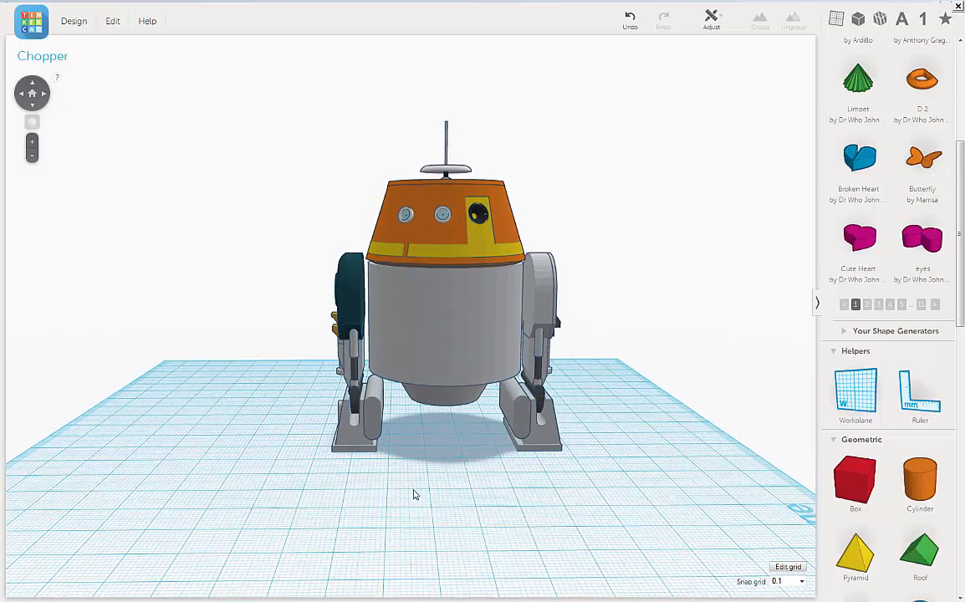